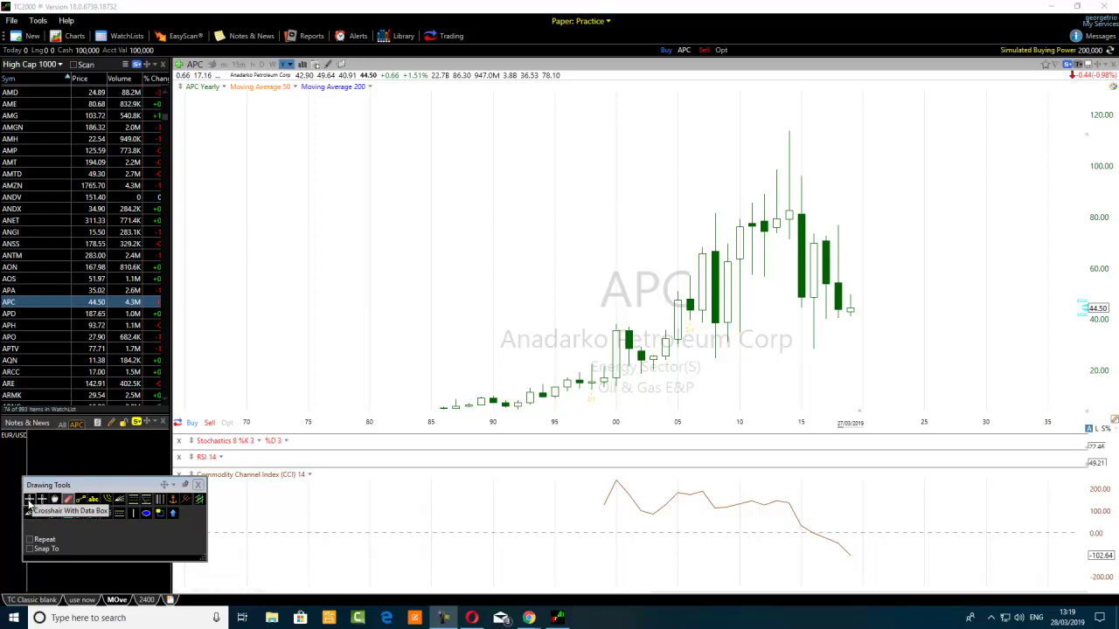
Step: Draw a support trend line under the yearly APC candles from the 1992 low near 4.59 to about 50.94 in 2034
click(29, 500)
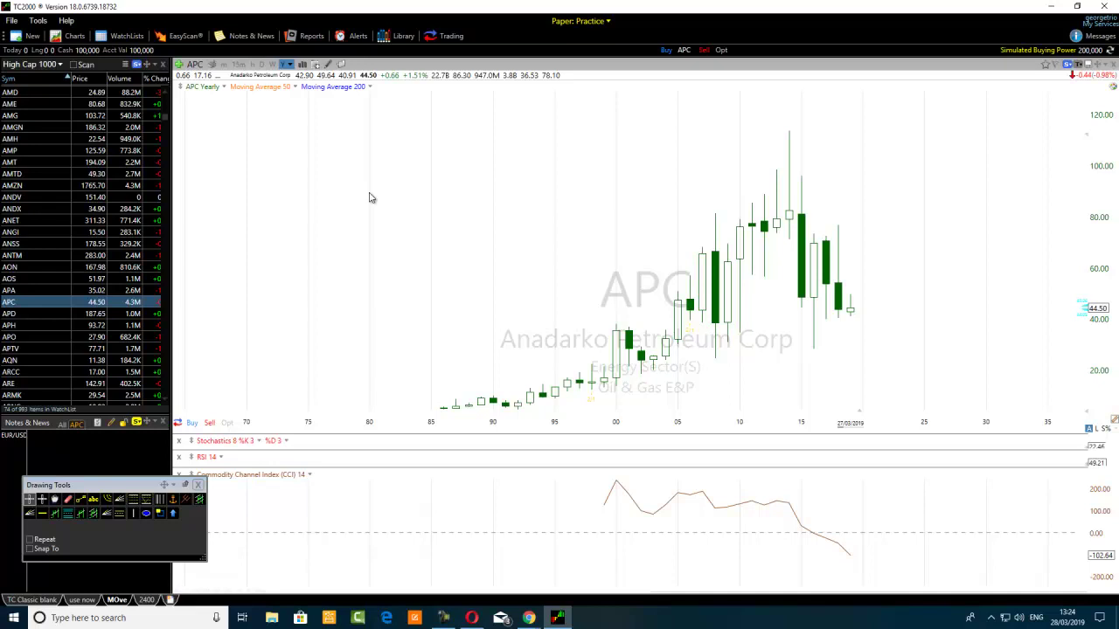
scroll(574, 393, down, 4)
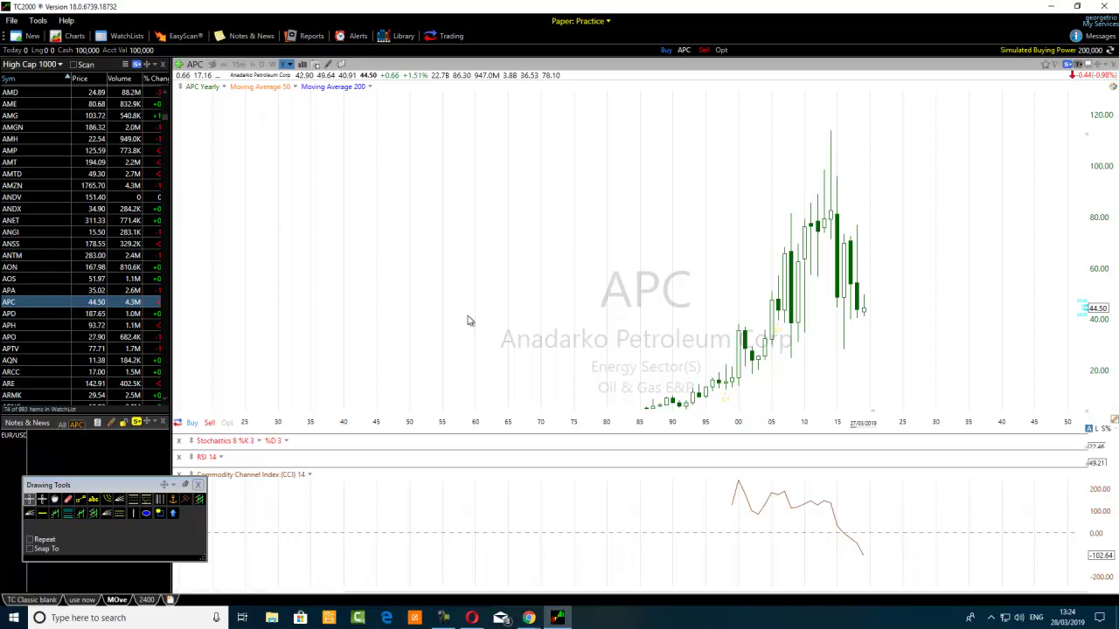
scroll(645, 404, down, 1)
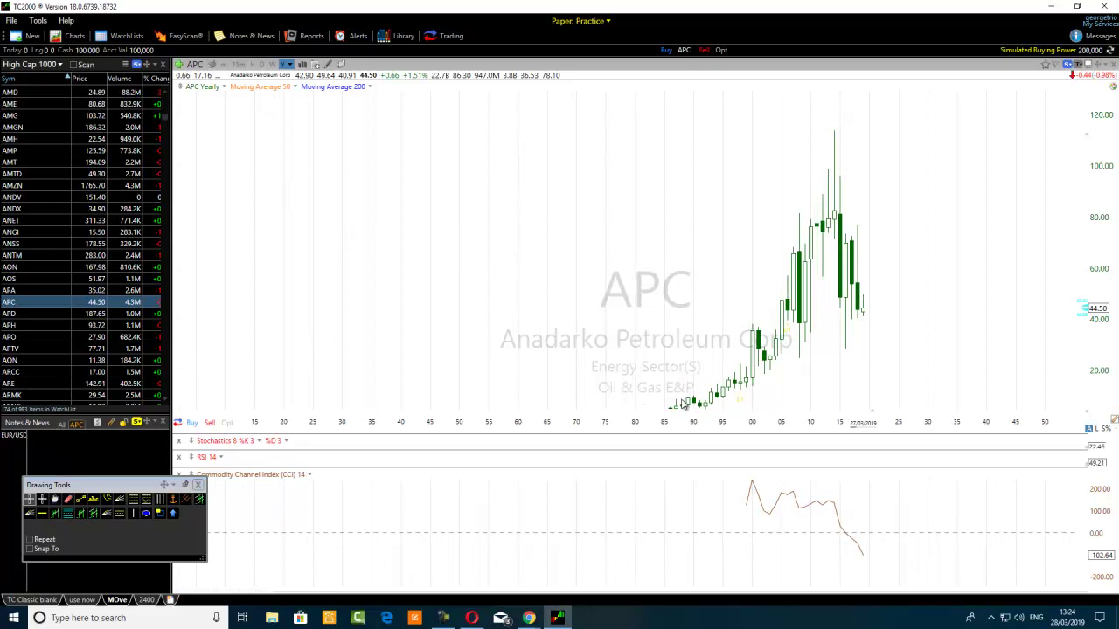
scroll(684, 404, up, 1)
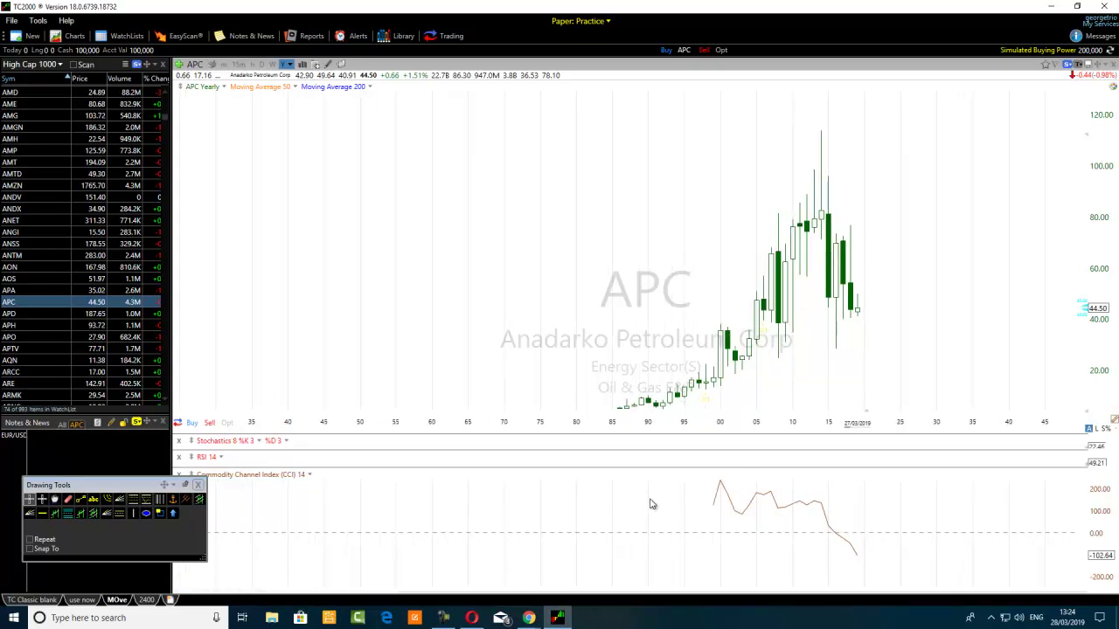
click(79, 501)
drag(662, 426, 691, 409)
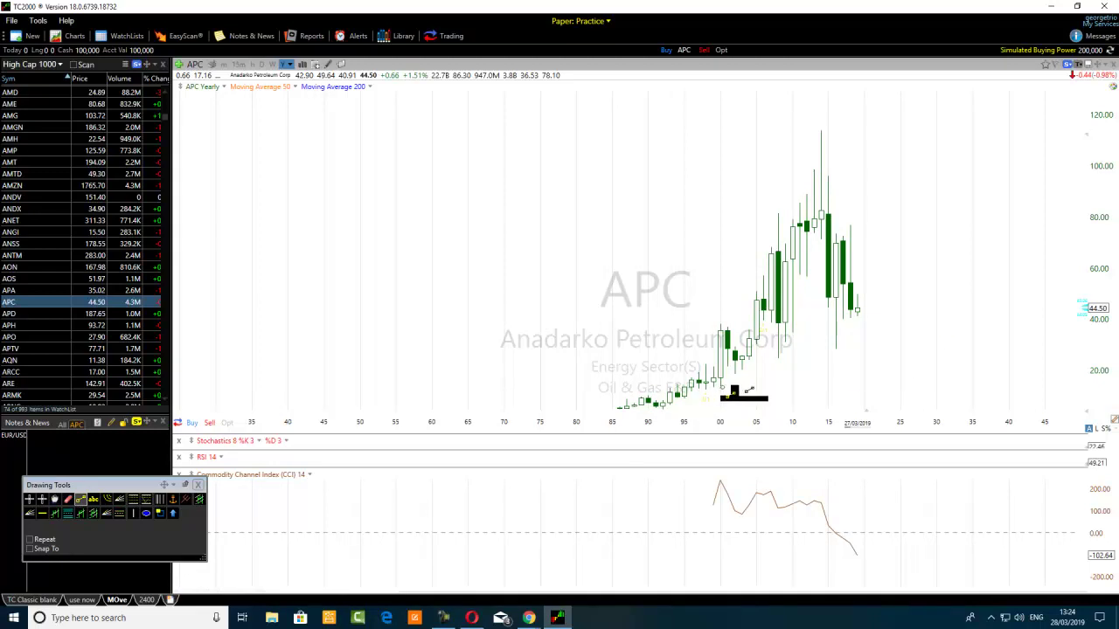
drag(667, 404, 800, 345)
click(80, 499)
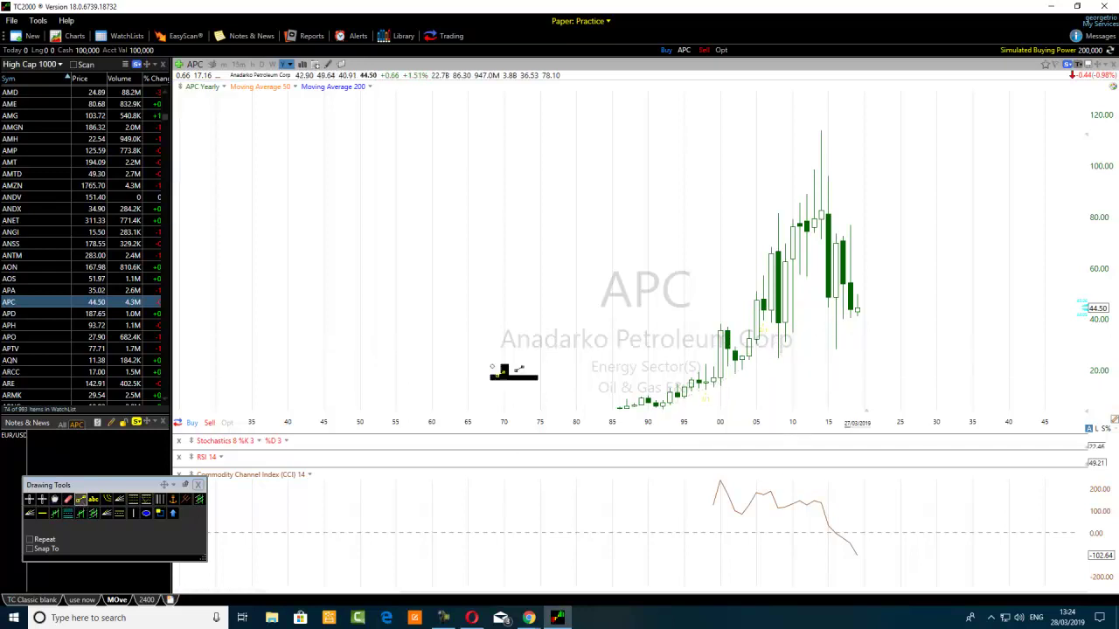
mouse_move(664, 405)
mouse_down()
mouse_move(707, 404)
mouse_move(800, 354)
mouse_move(964, 307)
mouse_up()
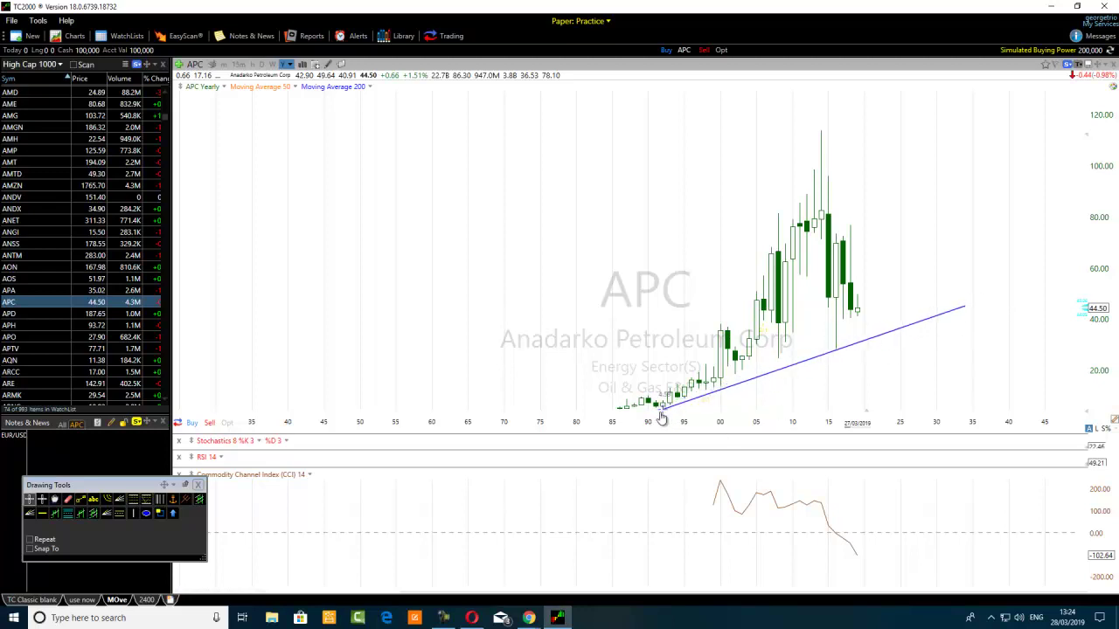
drag(964, 308, 966, 299)
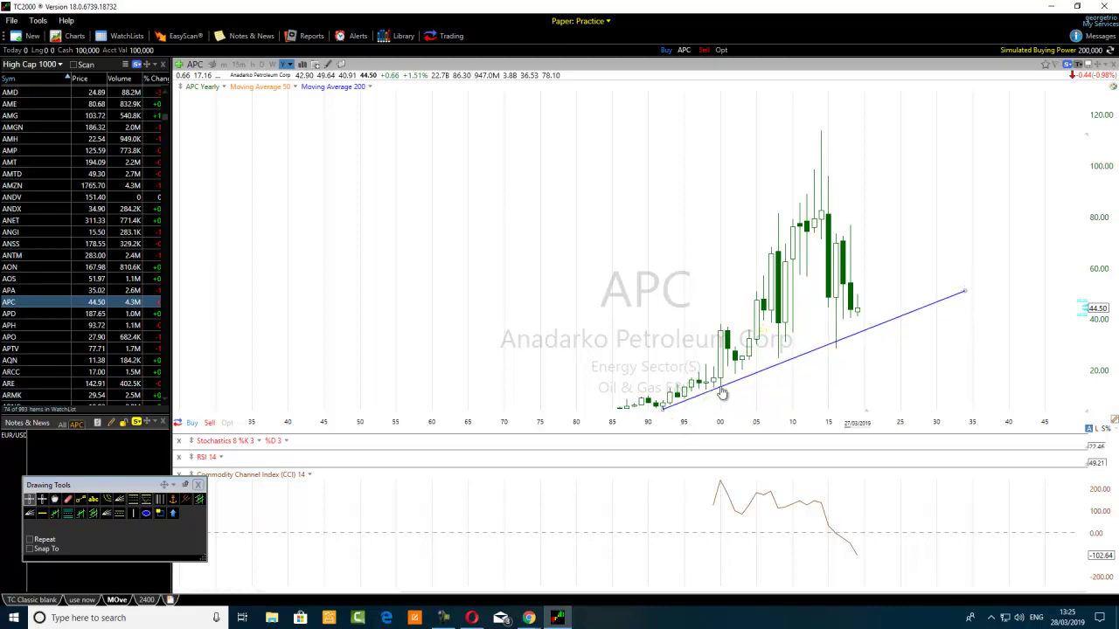
Step: Thicken the support trend line that starts at the 1992 low, keeping it blue
mouse_move(723, 394)
mouse_move(865, 335)
right_click(849, 343)
click(877, 346)
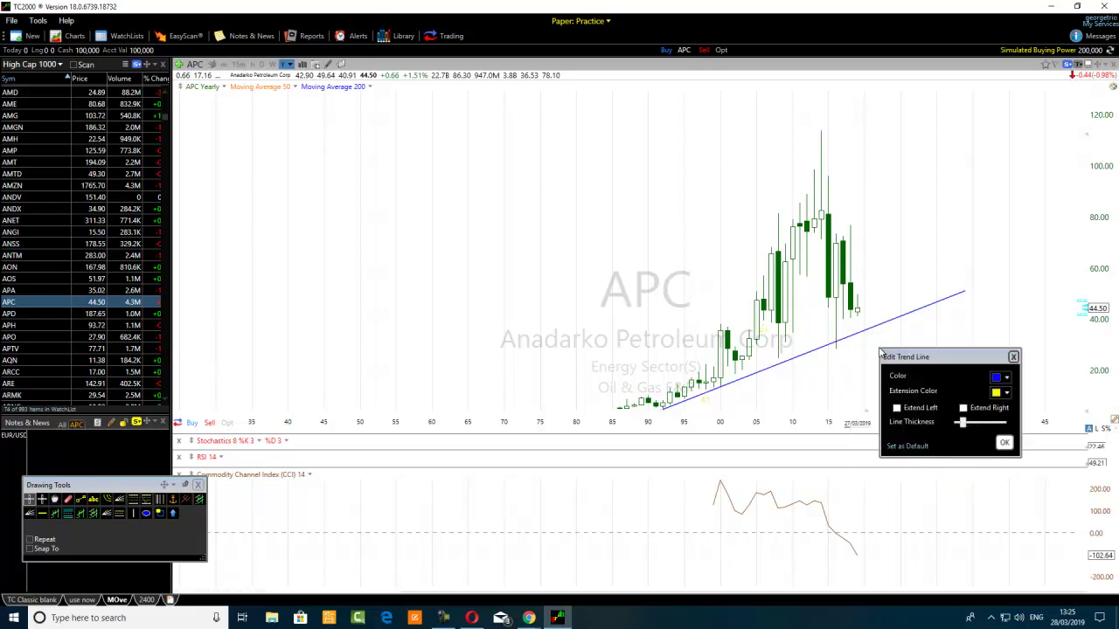
click(1002, 378)
click(1045, 452)
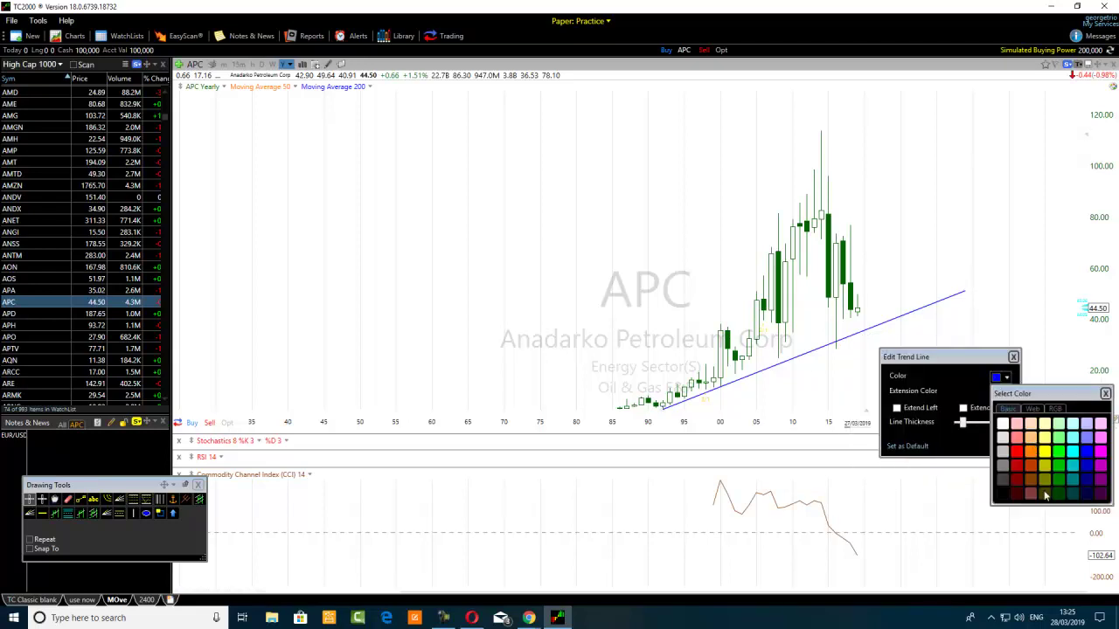
drag(967, 423, 976, 423)
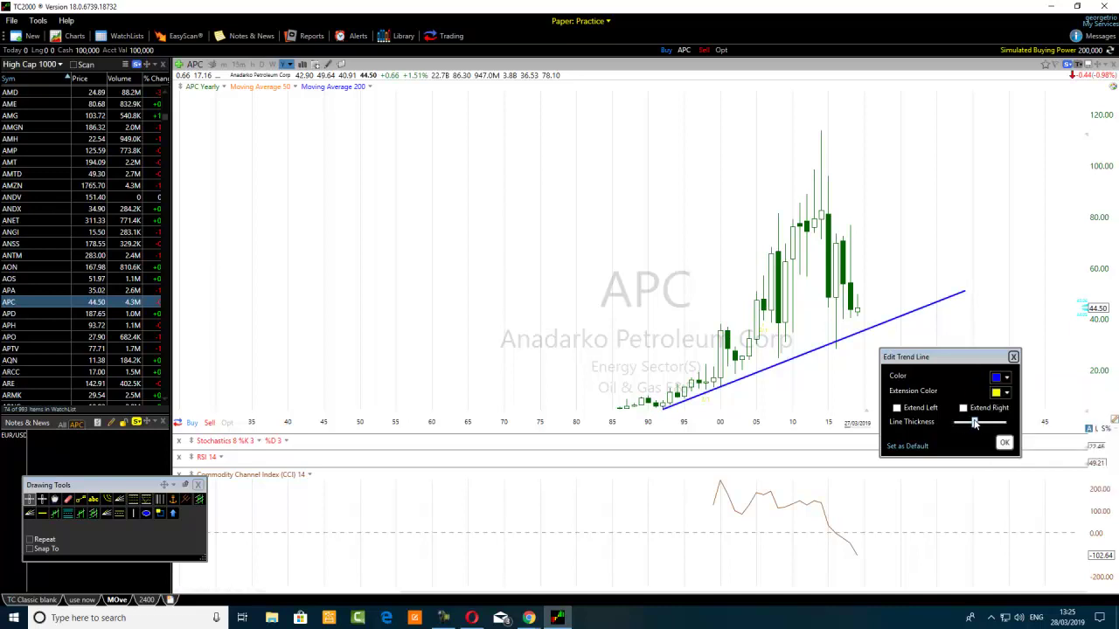
click(839, 296)
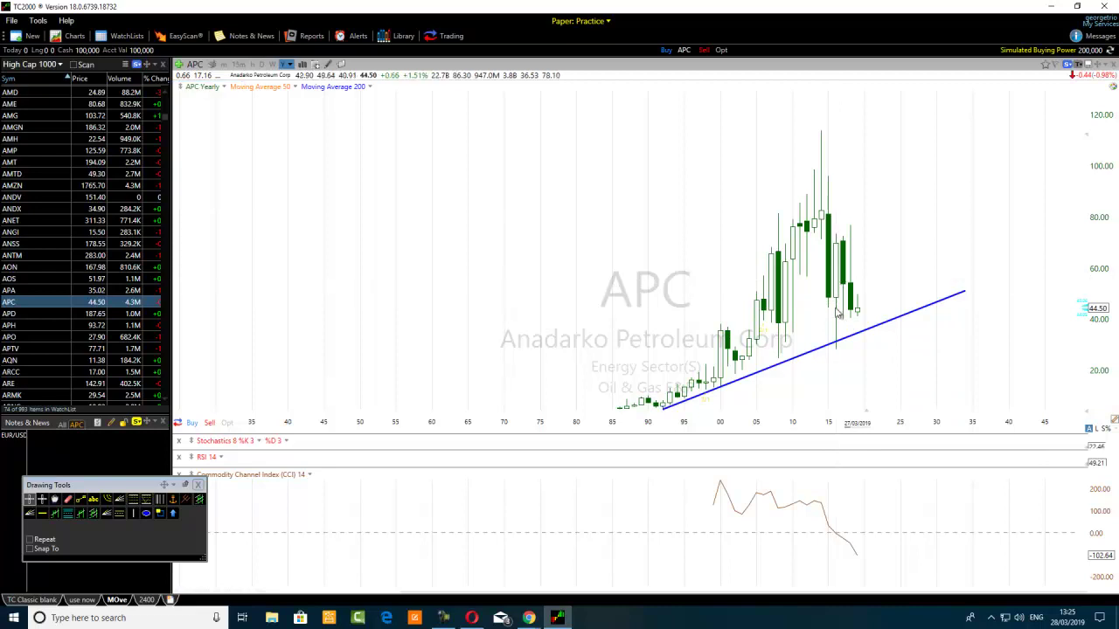
Step: Draw a steeper trend line from the 2000 low near 14, ending at about 92 in 2037
mouse_move(839, 351)
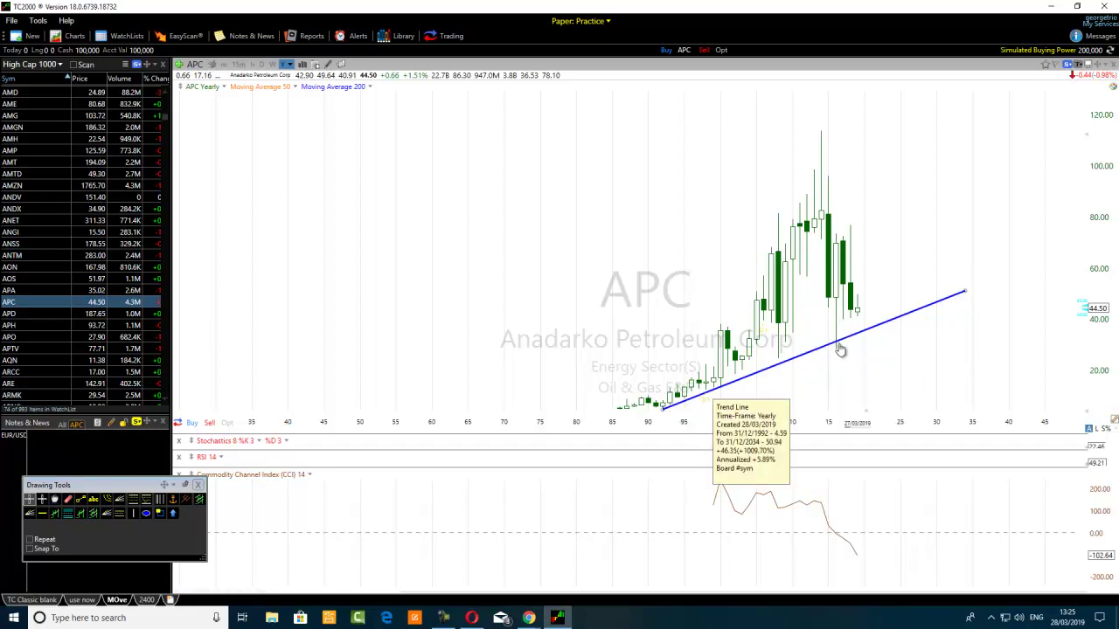
mouse_move(835, 347)
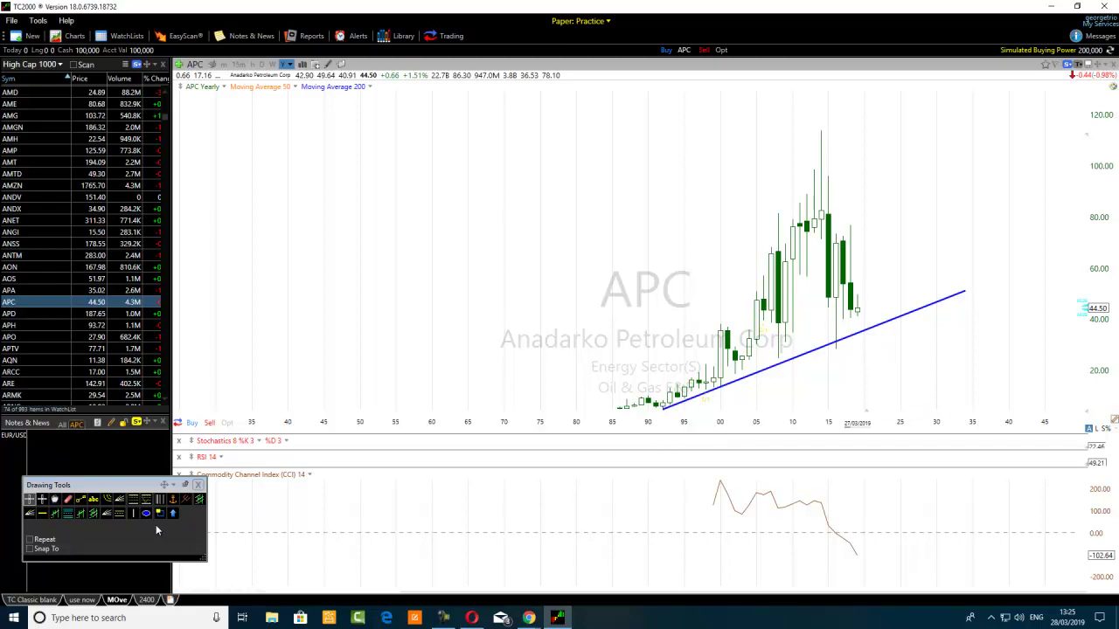
click(81, 501)
mouse_move(719, 390)
mouse_down()
mouse_move(893, 282)
mouse_move(1008, 229)
mouse_up()
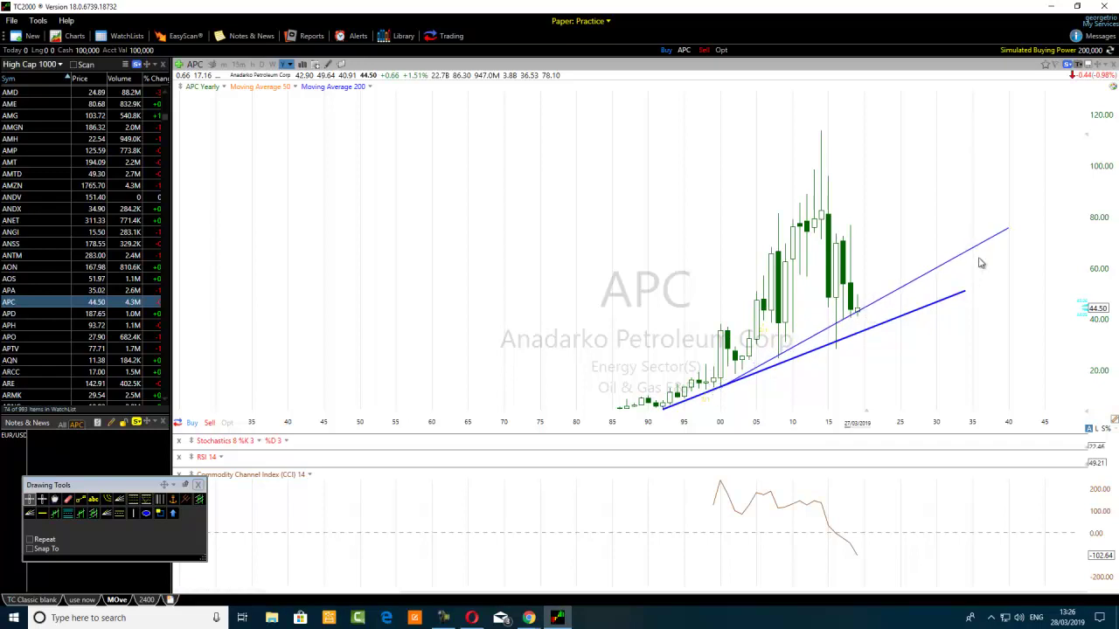
click(1014, 234)
drag(1008, 232, 986, 189)
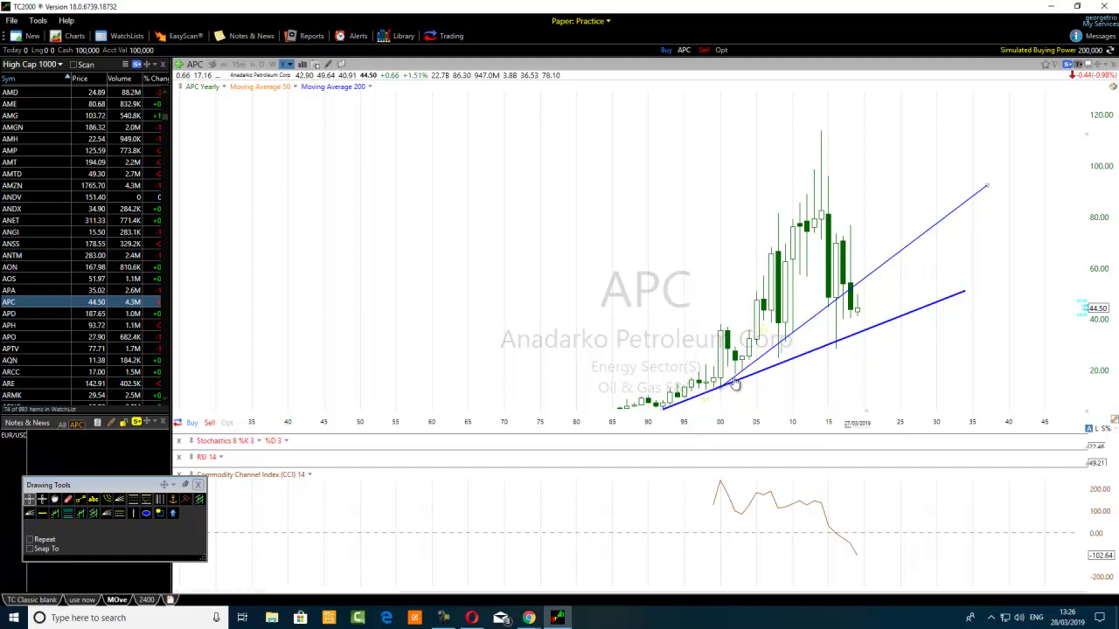
mouse_move(743, 375)
Step: Thicken the steeper trend line starting at the 2000 low
scroll(743, 376, up, 3)
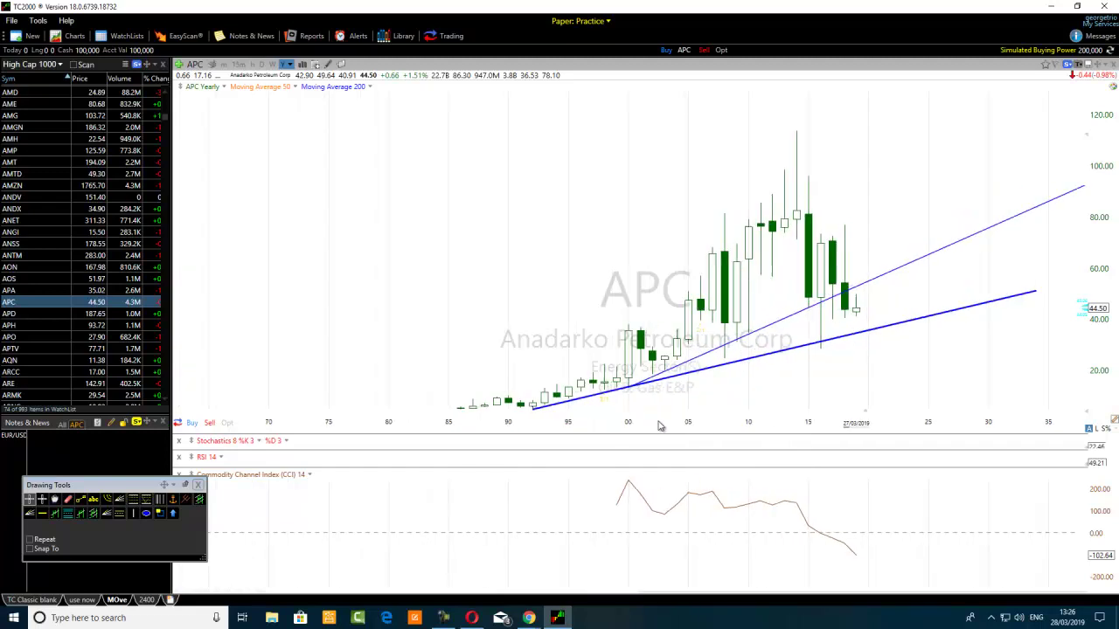
right_click(803, 316)
click(837, 328)
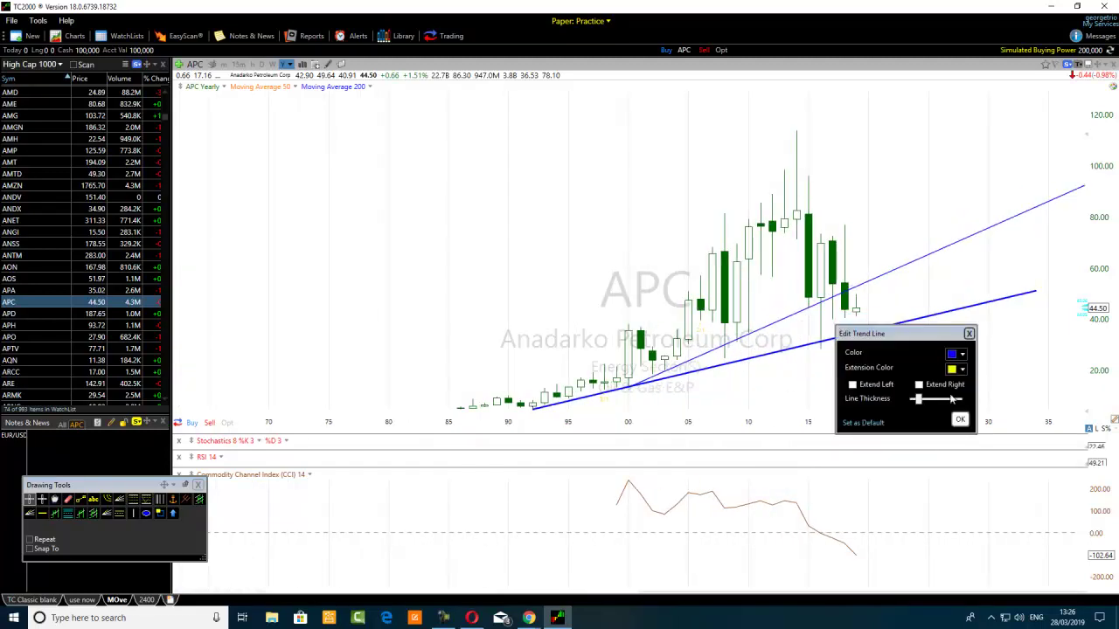
drag(920, 400, 934, 400)
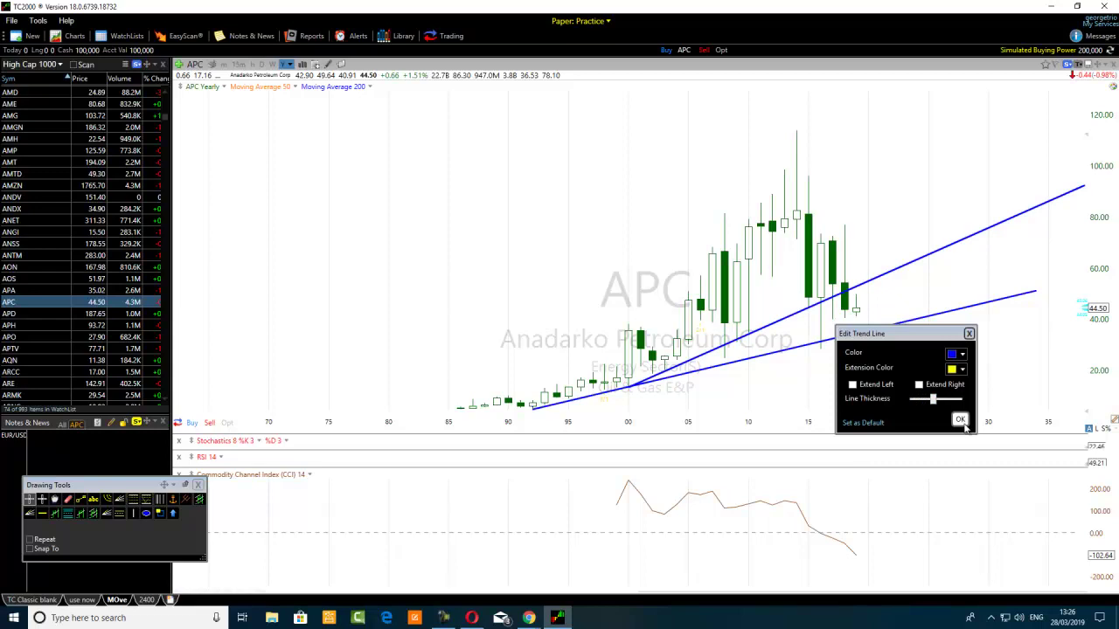
click(960, 420)
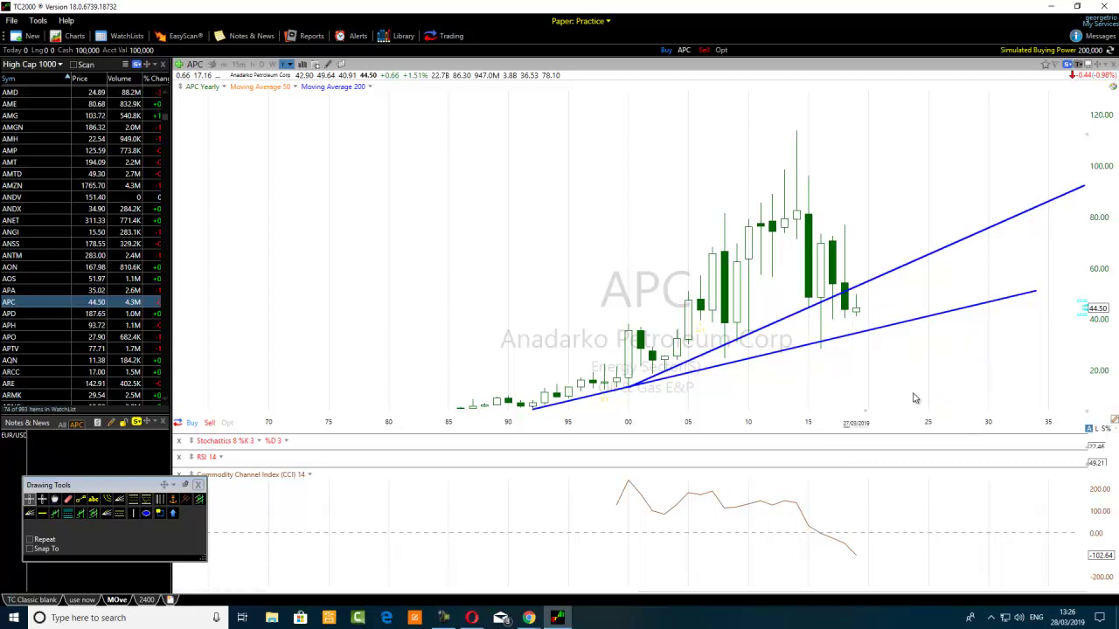
Step: Change the color of the steeper trend line to red
click(811, 249)
mouse_move(811, 316)
right_click(859, 291)
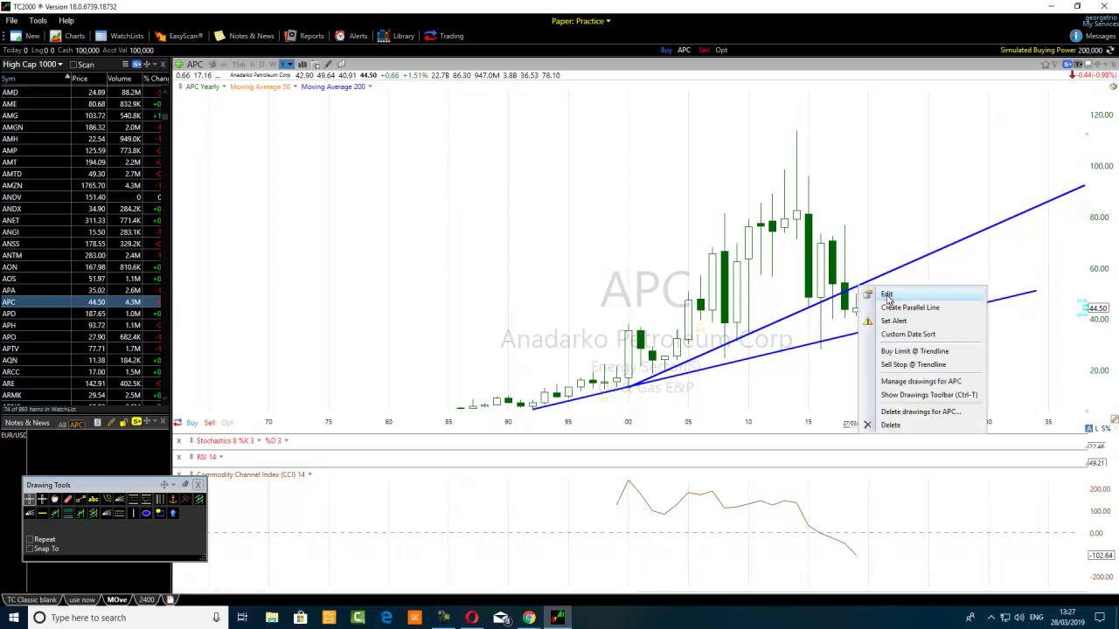
click(887, 295)
click(1007, 327)
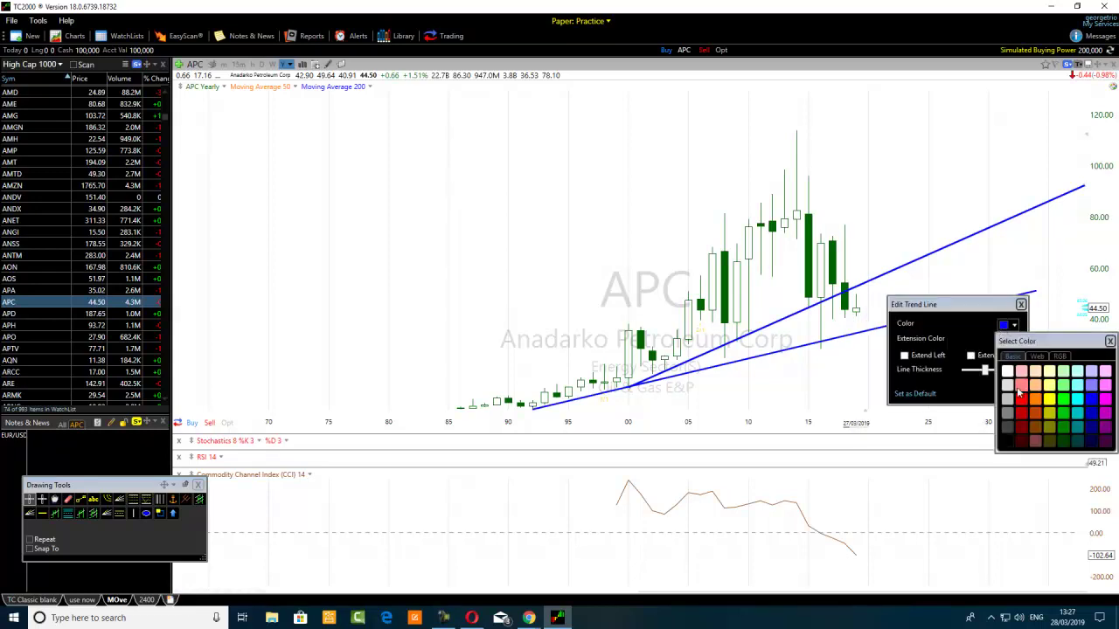
click(1019, 394)
click(1011, 391)
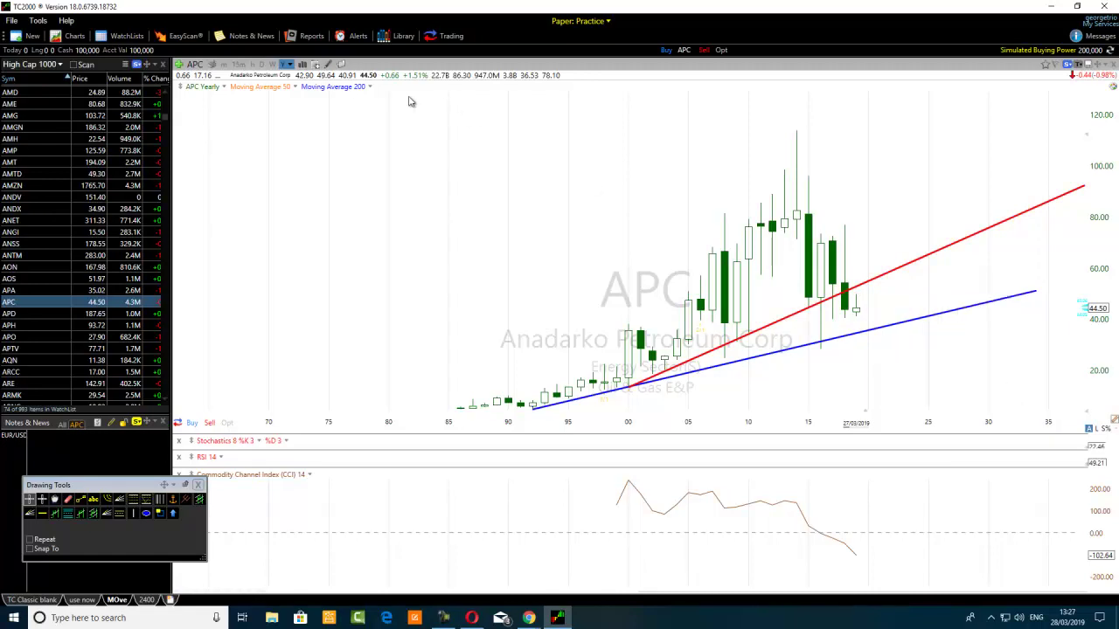
Step: Switch the chart to the weekly timeframe and mark the late-2017 lows near 40 with a green ellipse
click(272, 65)
scroll(422, 271, down, 10)
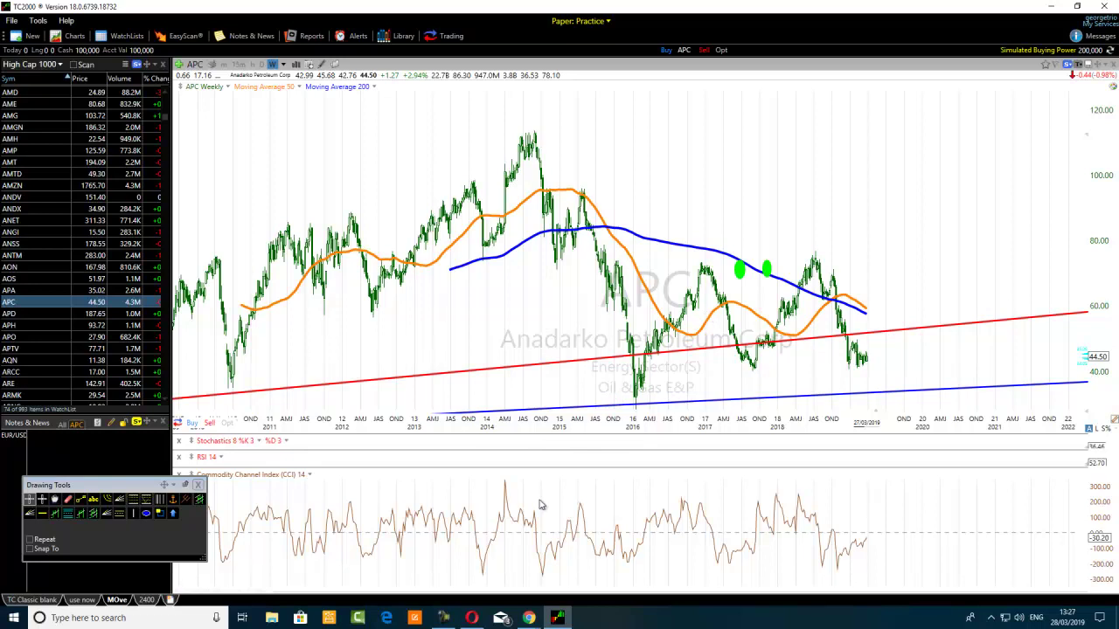
click(146, 513)
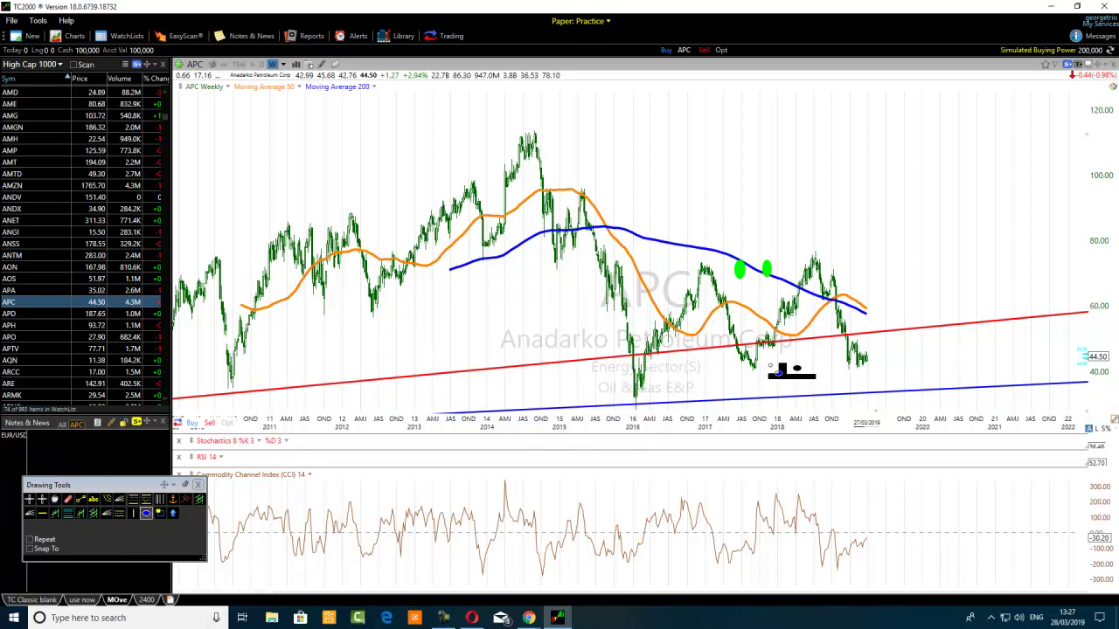
mouse_move(740, 351)
mouse_down()
mouse_move(773, 378)
mouse_move(741, 393)
mouse_up()
Step: Draw one trend line along the rally from the late-2017 low near 40 to about 75, and a short one along the early-2019 rebound
click(81, 499)
mouse_move(759, 371)
mouse_down()
mouse_move(759, 382)
mouse_move(841, 248)
mouse_move(834, 256)
mouse_up()
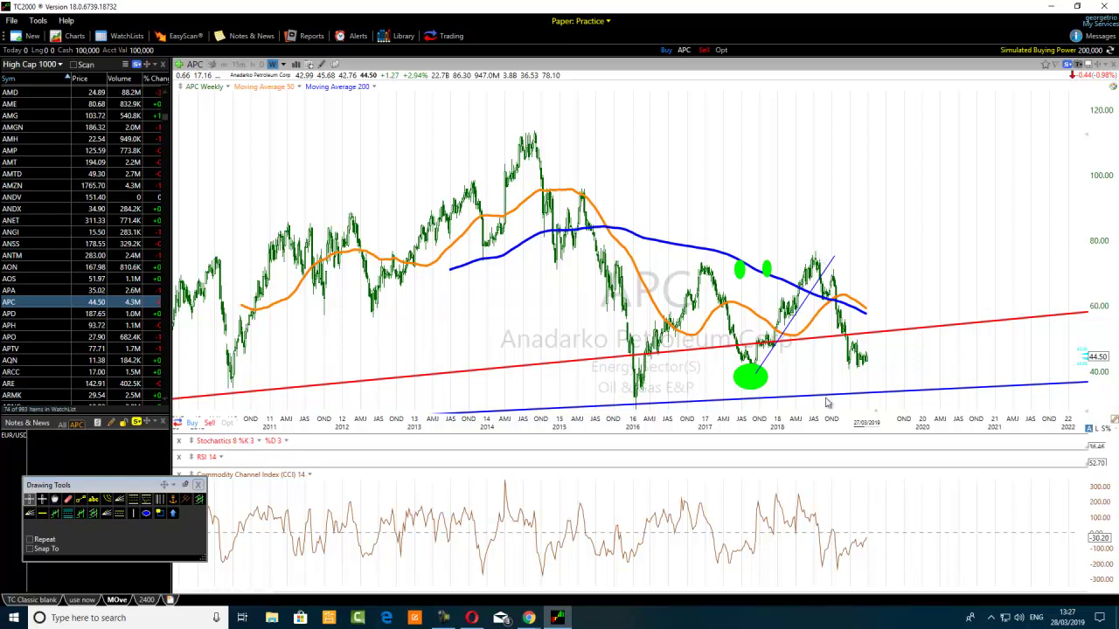
scroll(837, 433, up, 5)
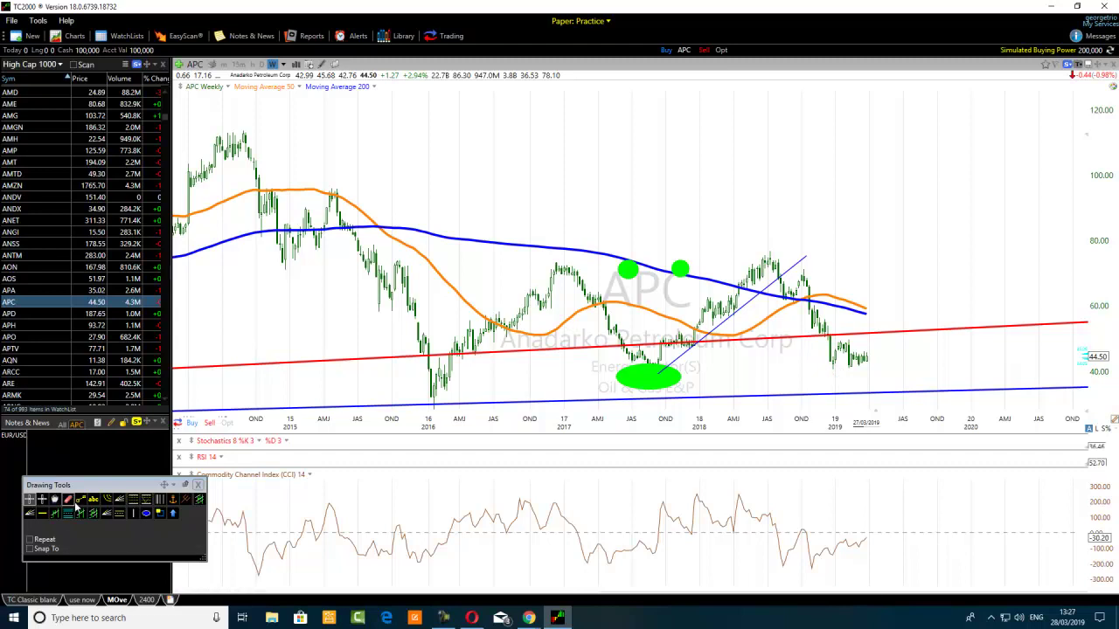
click(80, 499)
drag(833, 373, 850, 338)
scroll(839, 389, up, 1)
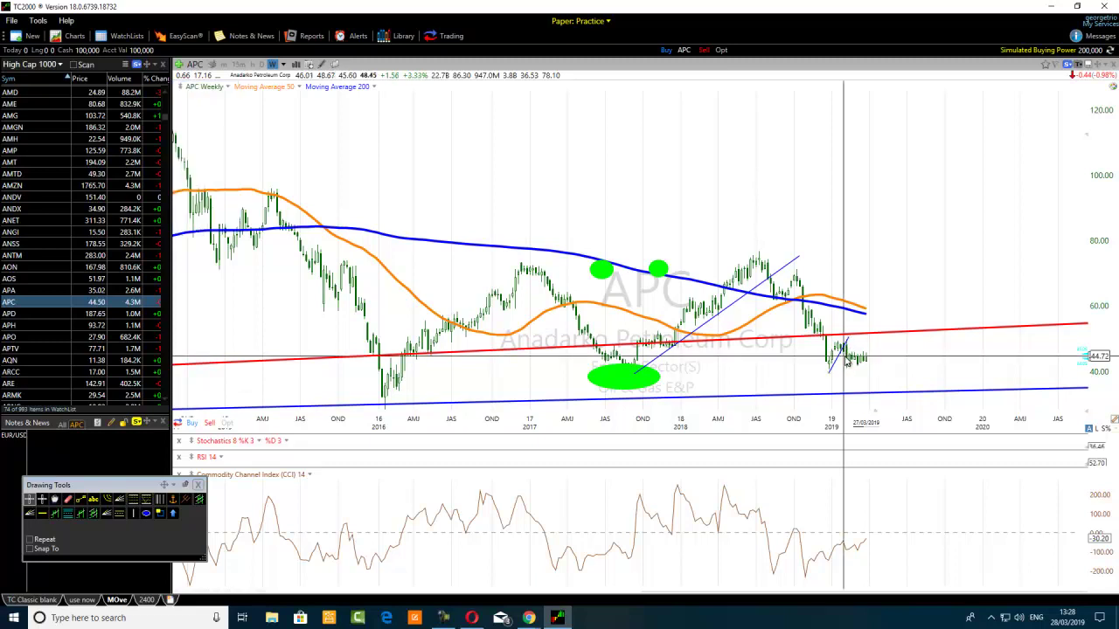
scroll(390, 365, down, 2)
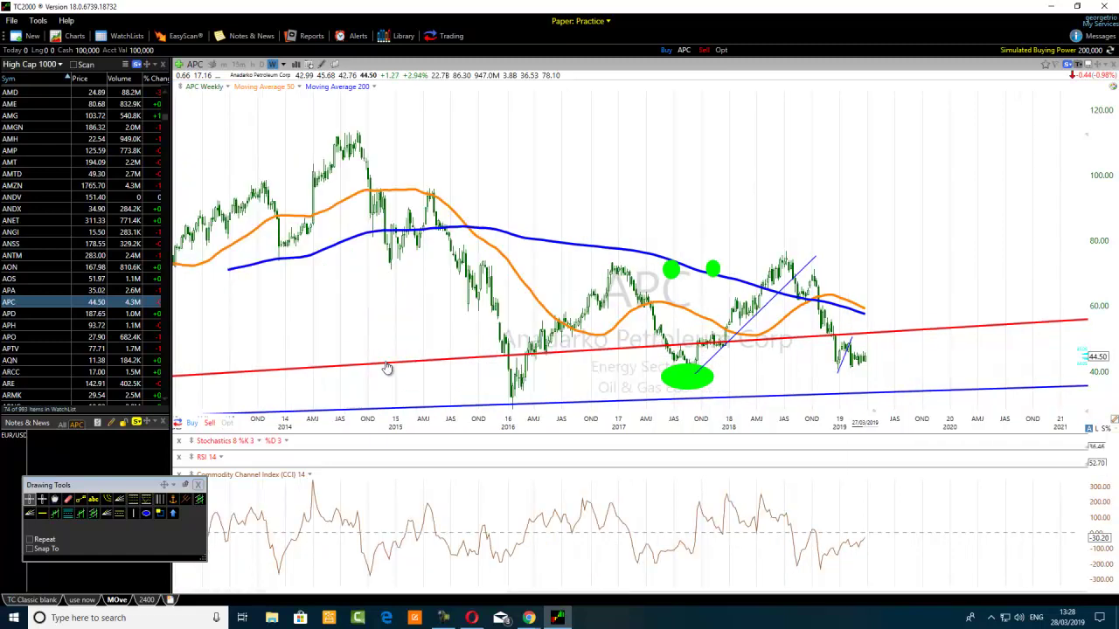
Step: Return the chart to the yearly timeframe and draw an upper trend line along the highs from 1994 to about 122 near 2023
click(285, 65)
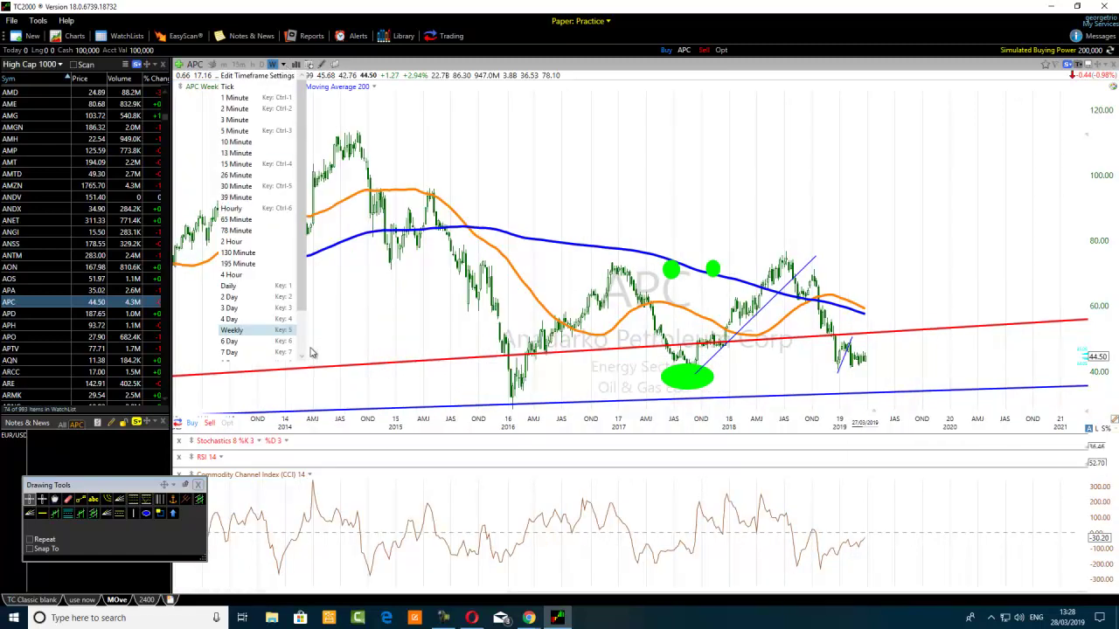
scroll(311, 351, down, 1)
click(229, 357)
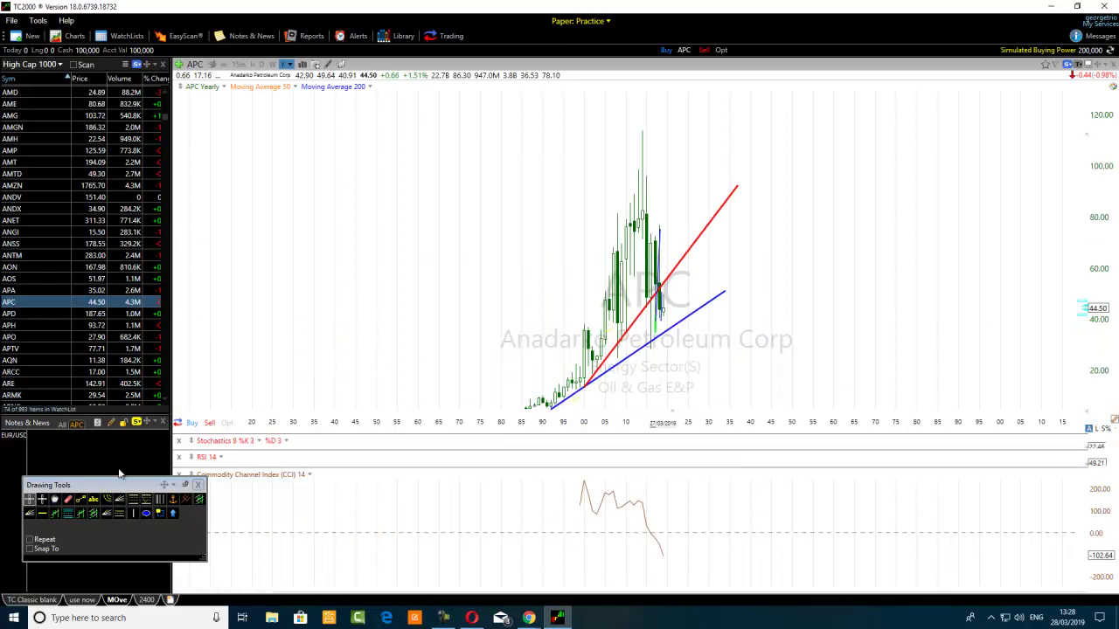
click(80, 499)
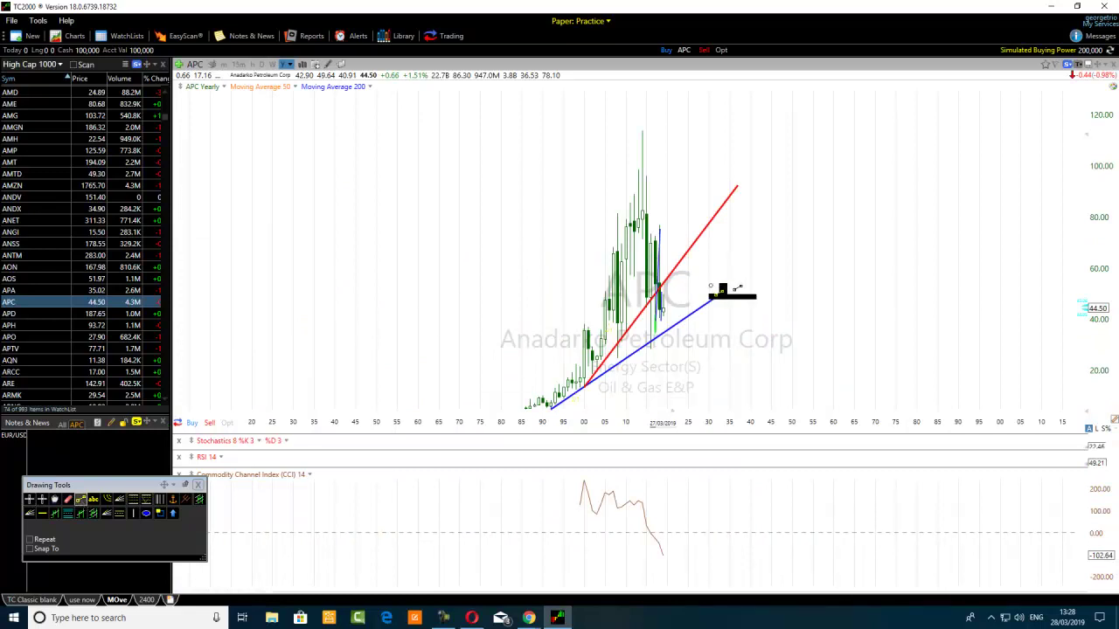
scroll(664, 377, up, 3)
scroll(690, 385, up, 3)
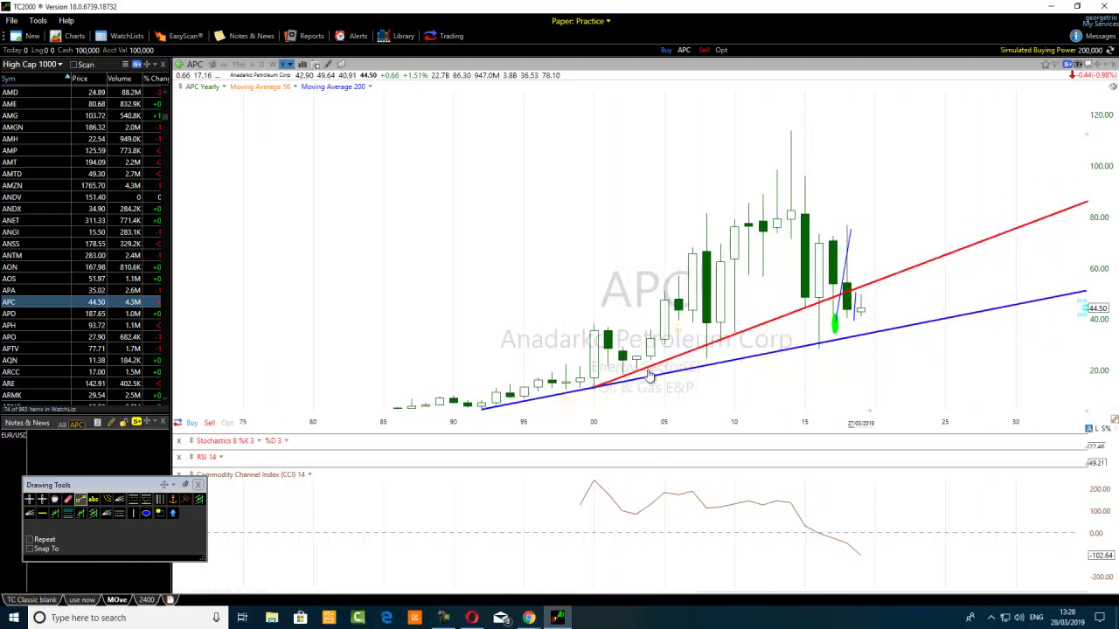
scroll(650, 376, up, 3)
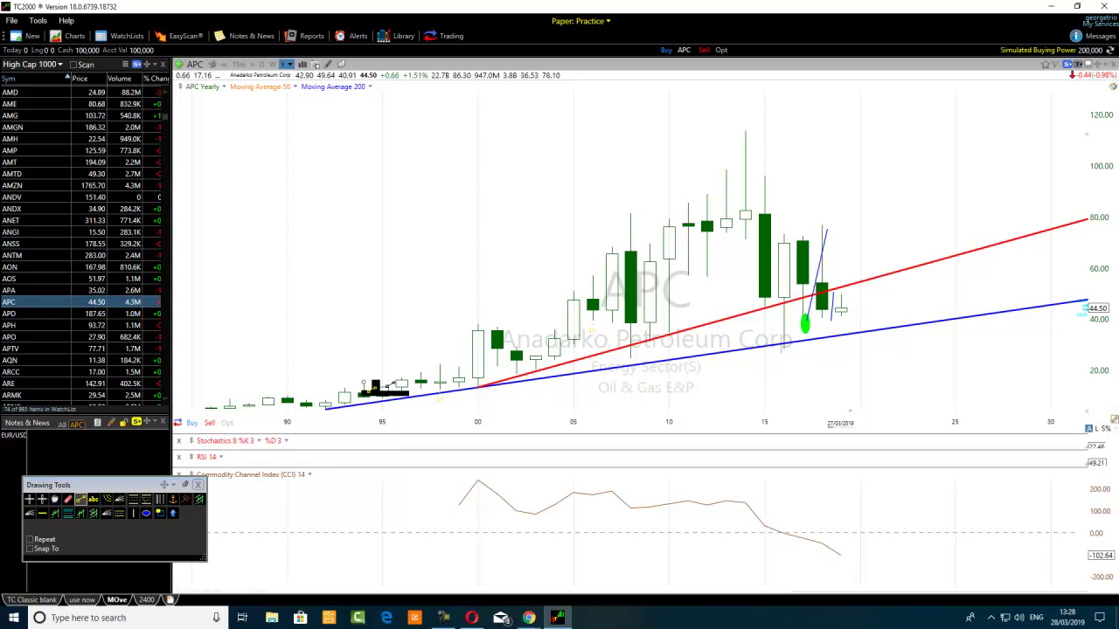
mouse_move(366, 382)
mouse_down()
mouse_move(597, 238)
mouse_move(900, 96)
mouse_move(915, 108)
mouse_up()
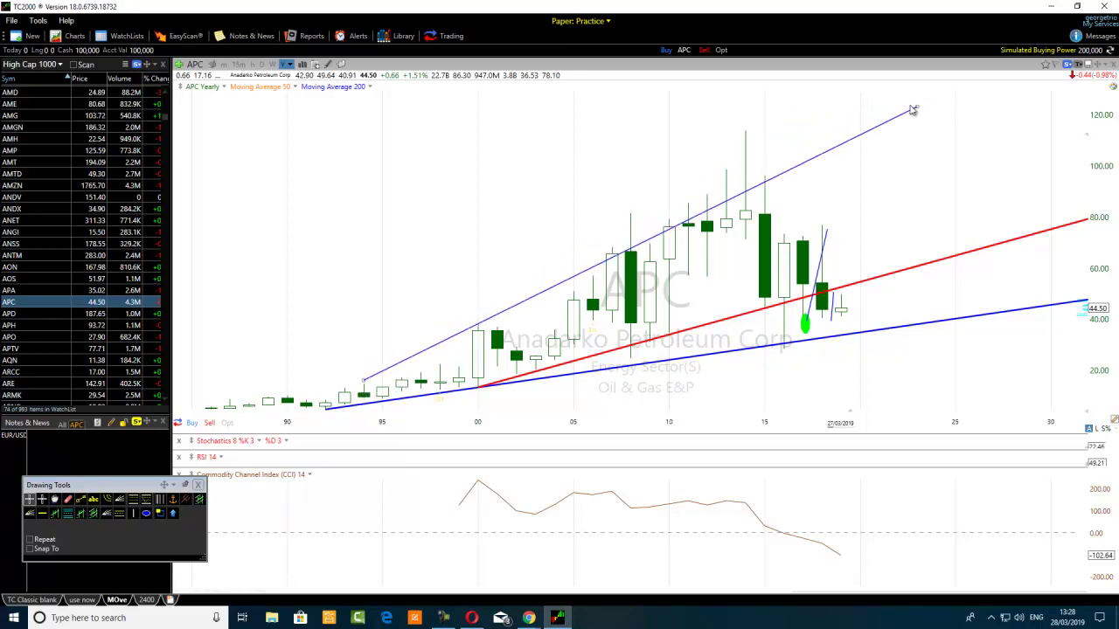
Step: Adjust the upper trend line to run from about 14 in 1994 to about 126 in 2022, and make it thicker
drag(366, 385, 364, 386)
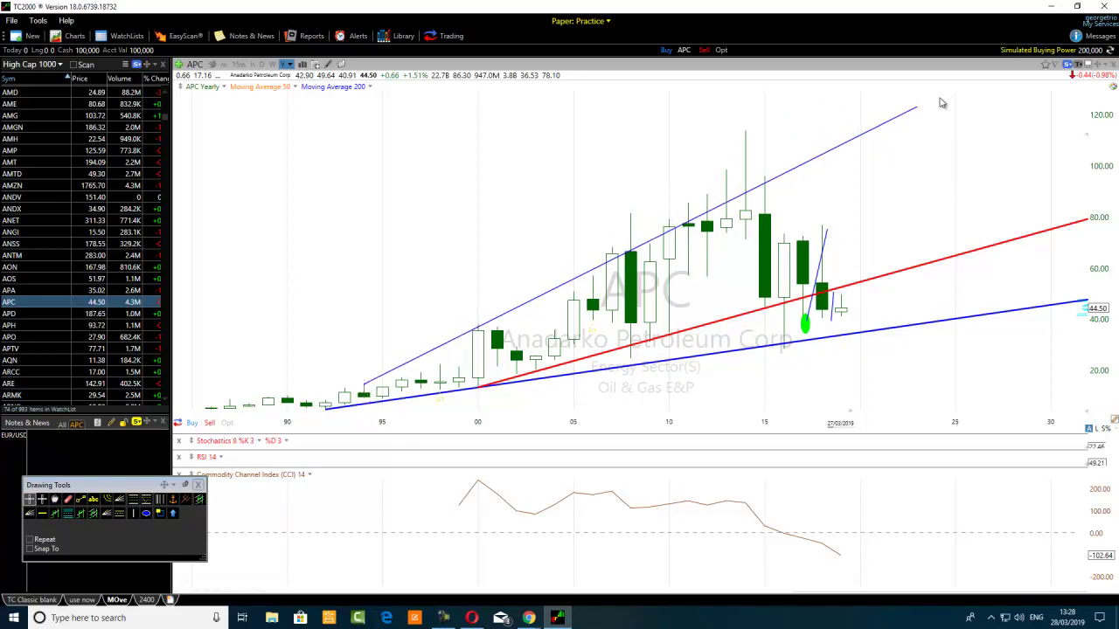
drag(916, 109, 906, 106)
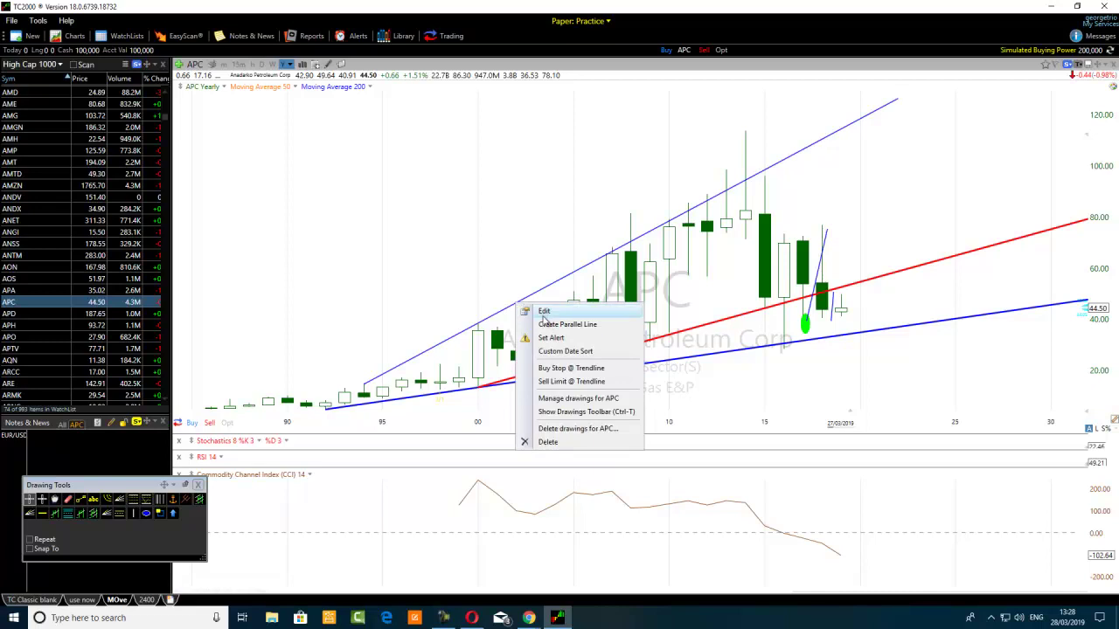
click(545, 312)
drag(629, 396, 641, 396)
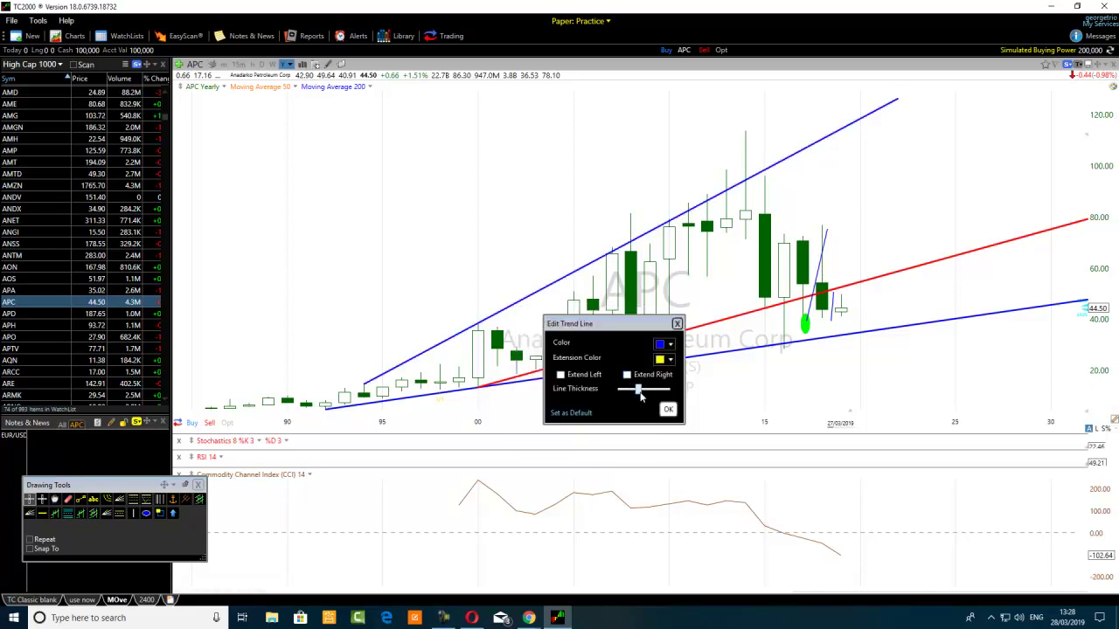
click(667, 410)
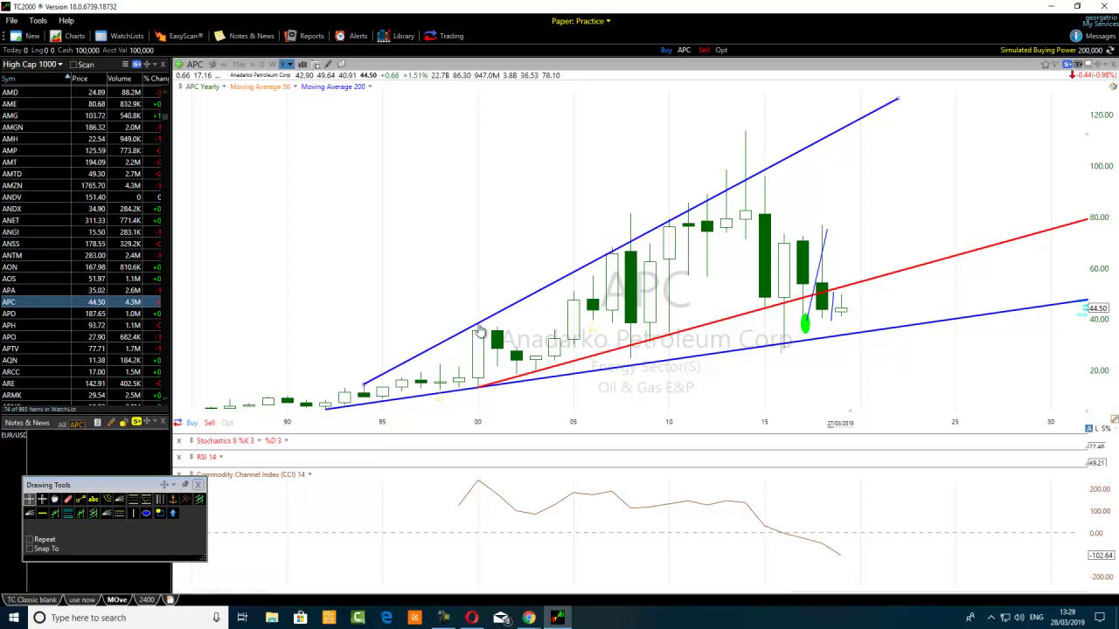
Step: Examine the upper trend line's details and the price data of the 2007 and 2010 candles beneath it
mouse_move(479, 333)
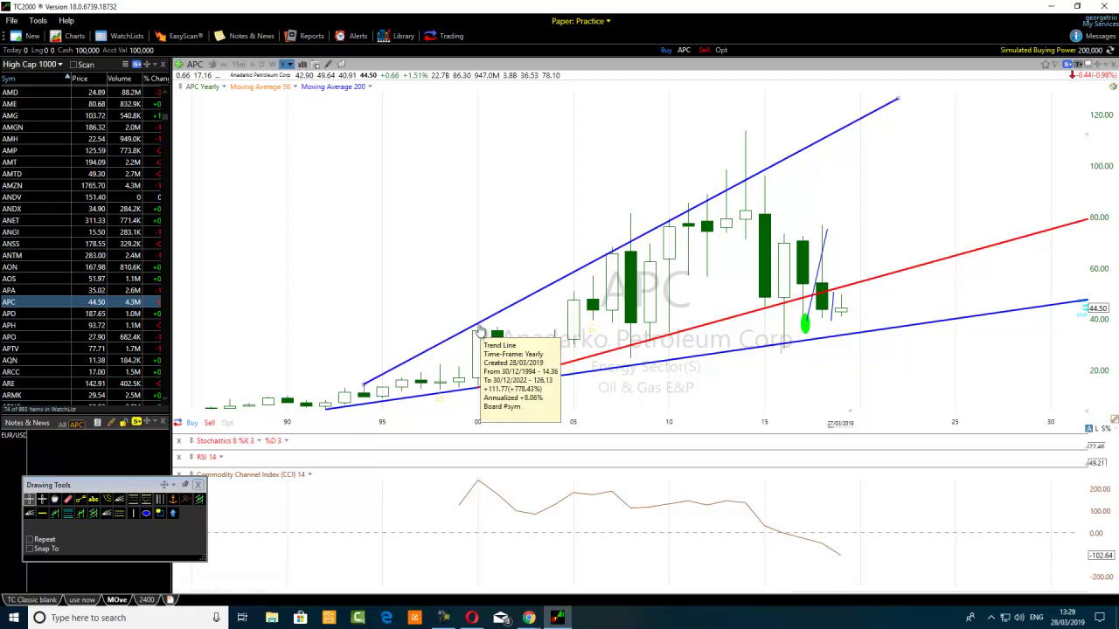
click(614, 285)
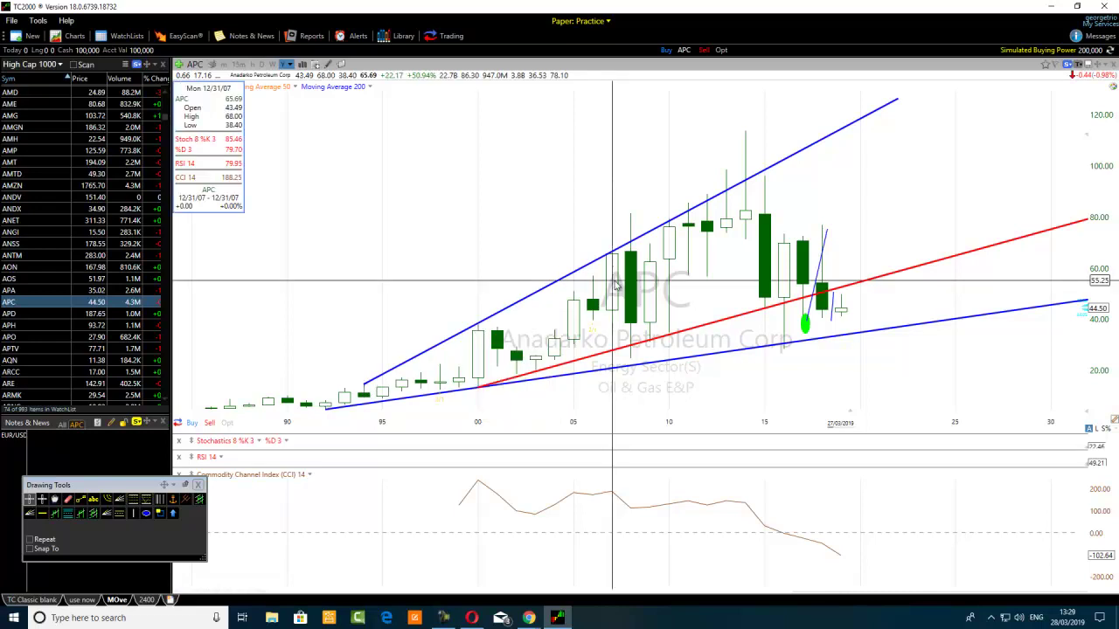
drag(615, 285, 622, 271)
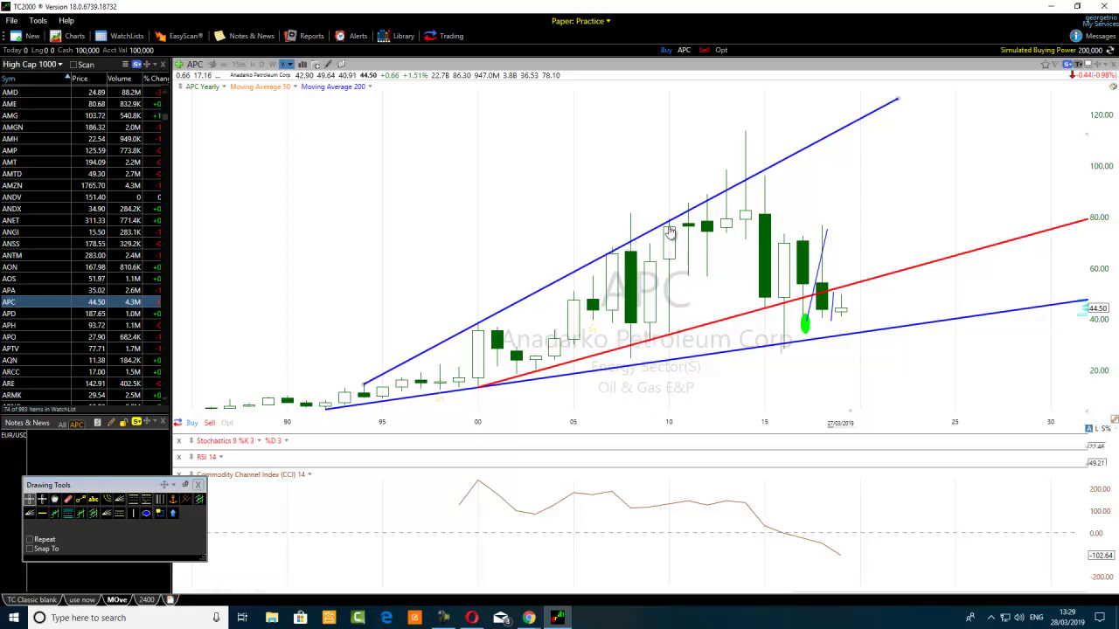
click(671, 254)
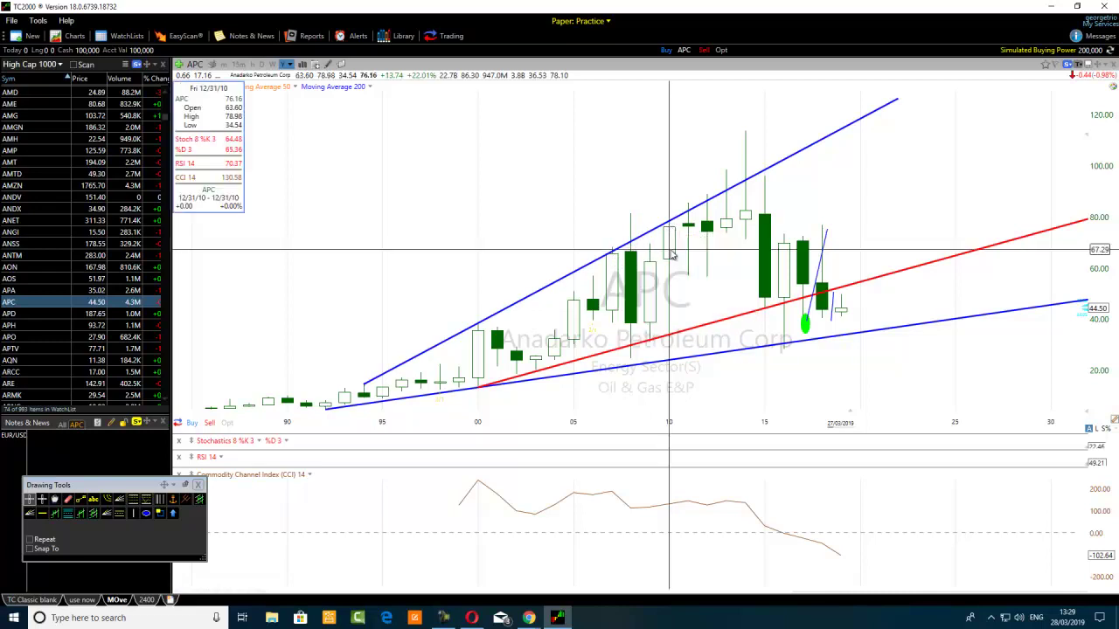
click(670, 253)
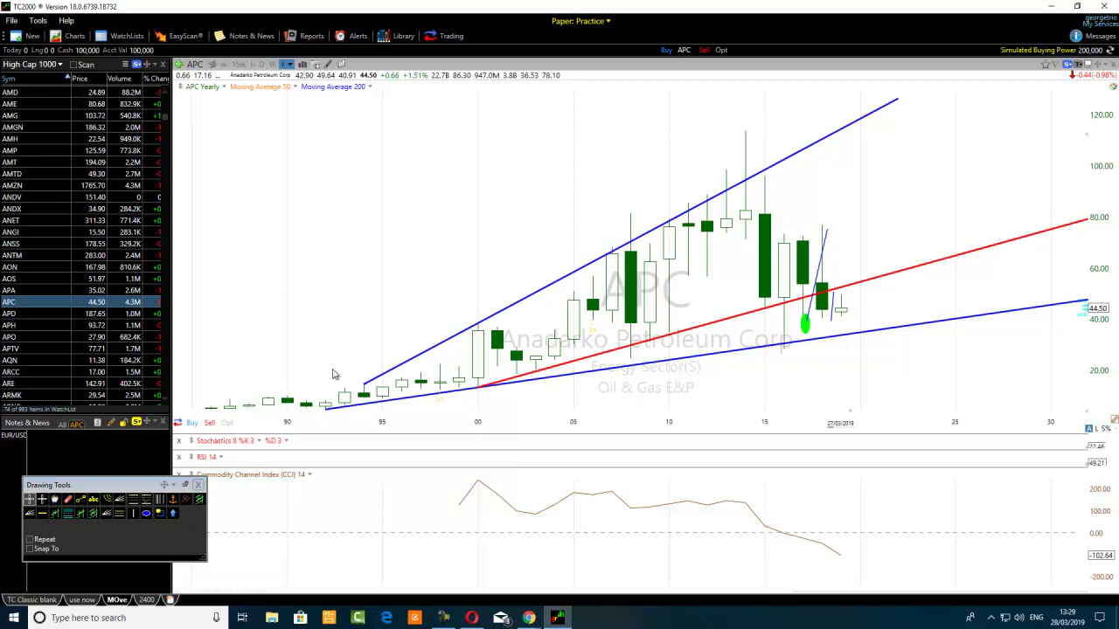
Step: Draw a slightly falling trend line from the 2000 high at about 39 to about 34 in 2030
scroll(321, 395, down, 2)
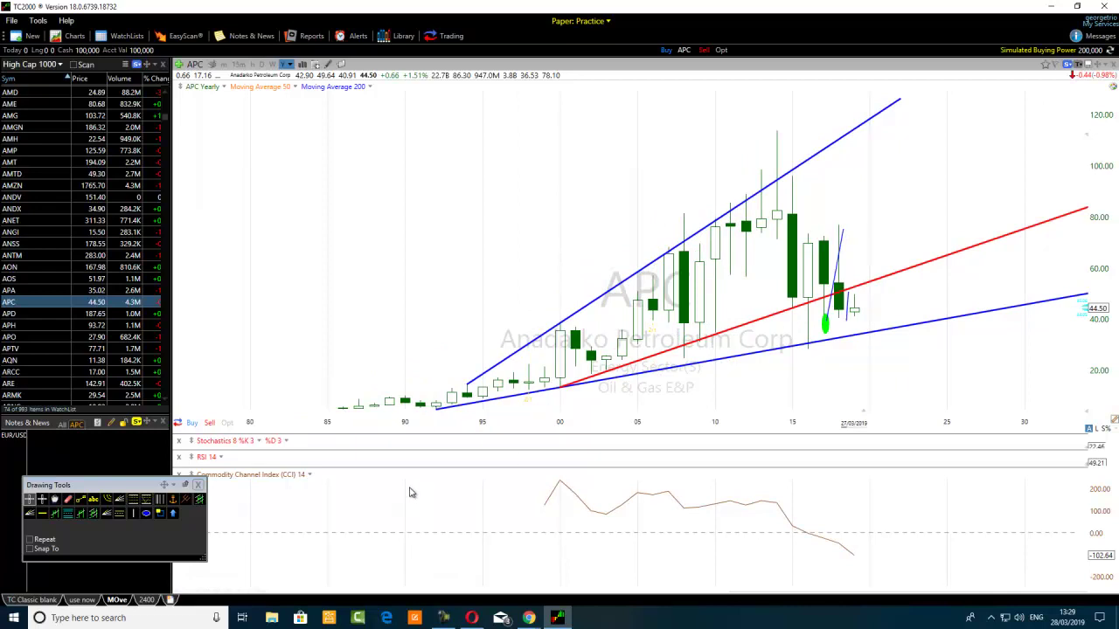
click(81, 499)
drag(563, 329, 1024, 336)
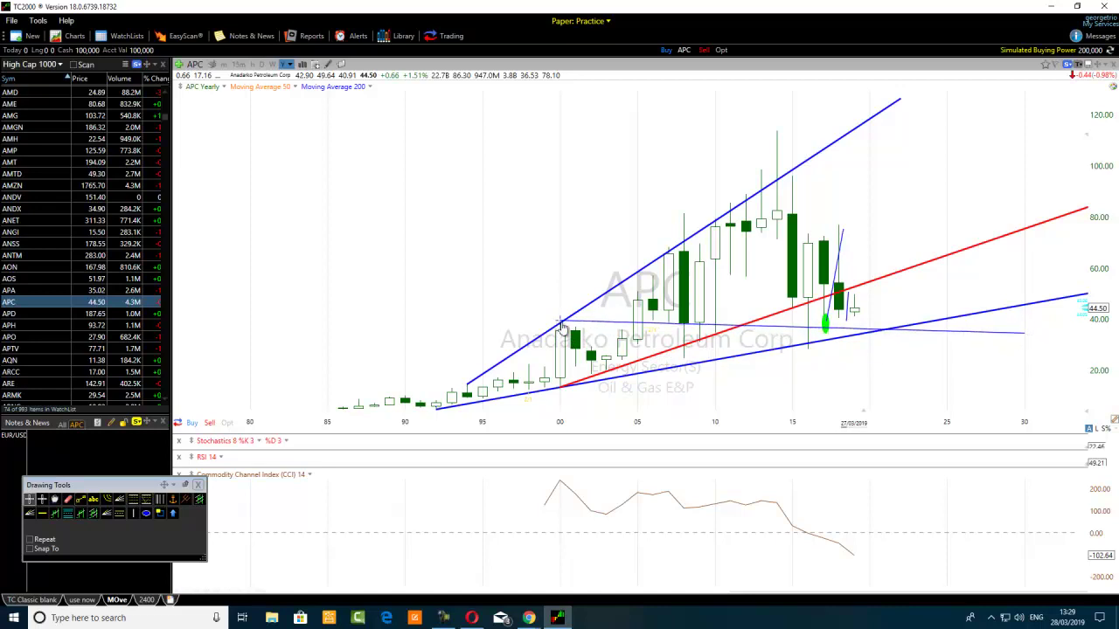
Step: Change the color of the slightly falling trend line from the 2000 high to magenta
mouse_move(670, 328)
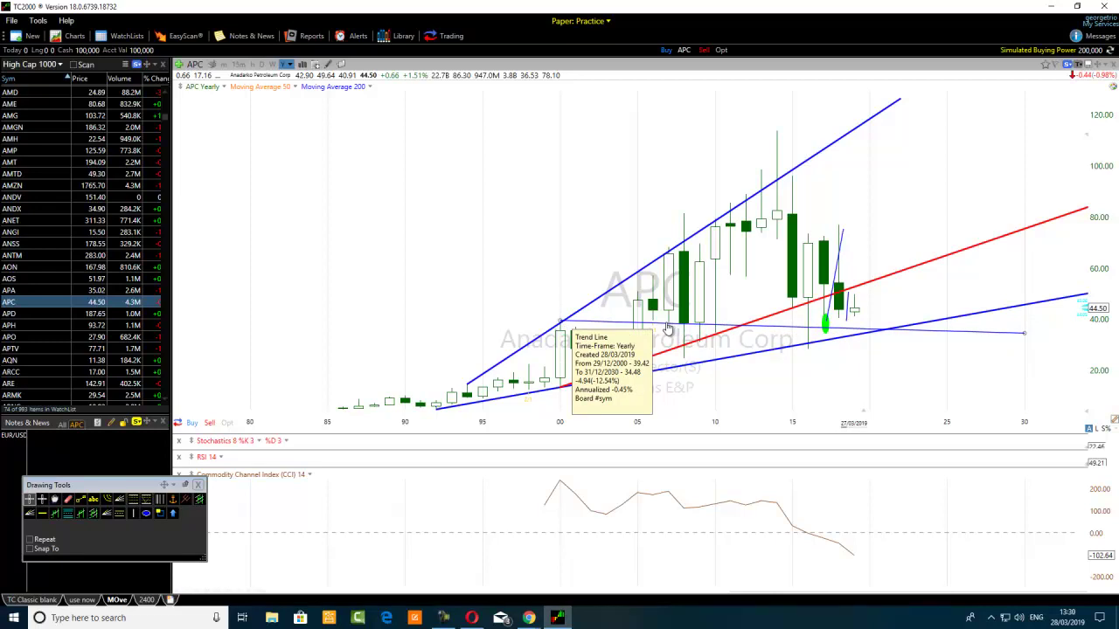
right_click(671, 328)
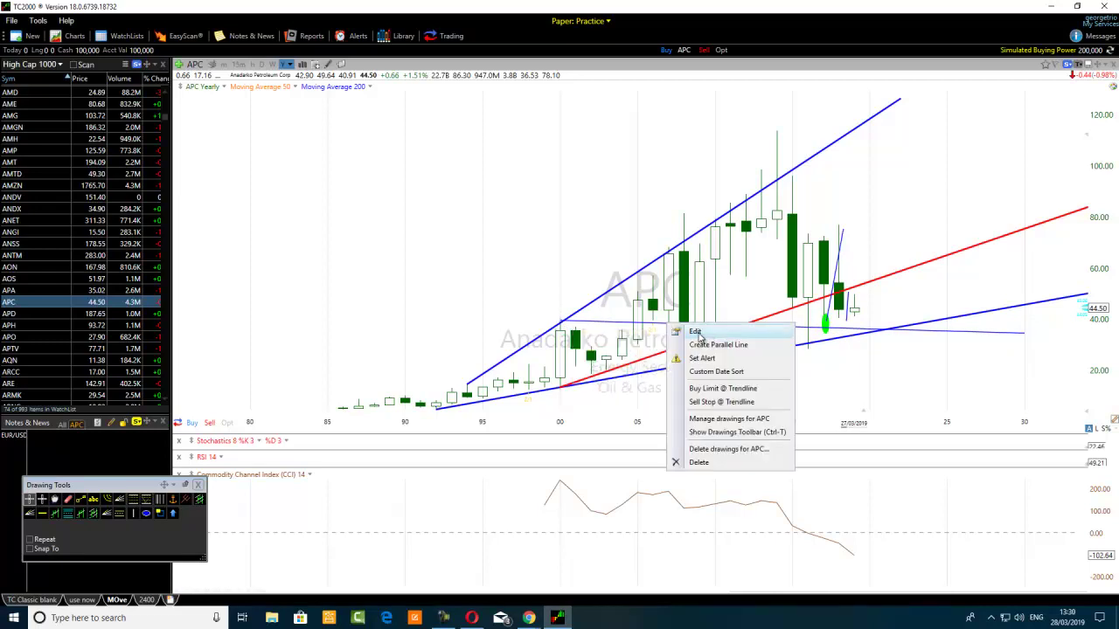
click(697, 332)
click(814, 378)
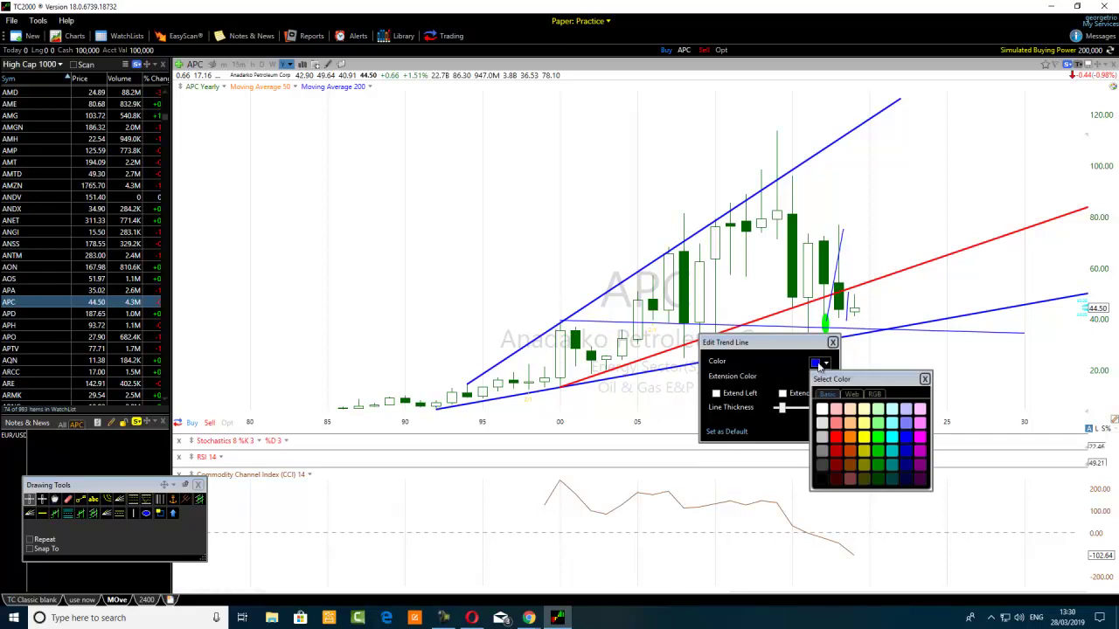
click(920, 441)
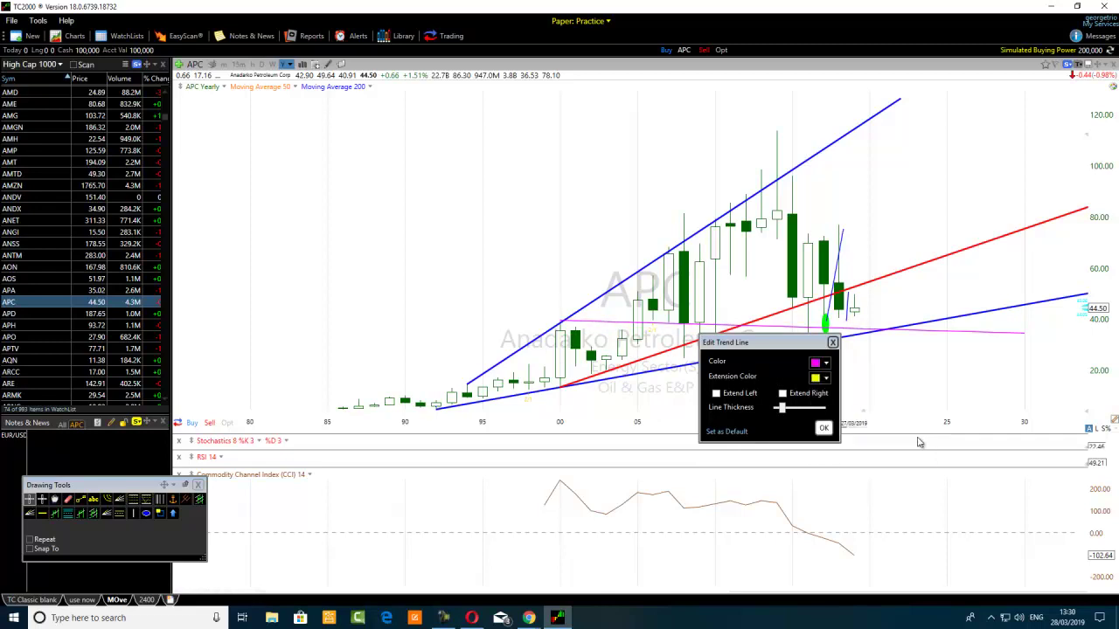
click(828, 432)
Step: Increase the line thickness of the magenta trend line
right_click(776, 331)
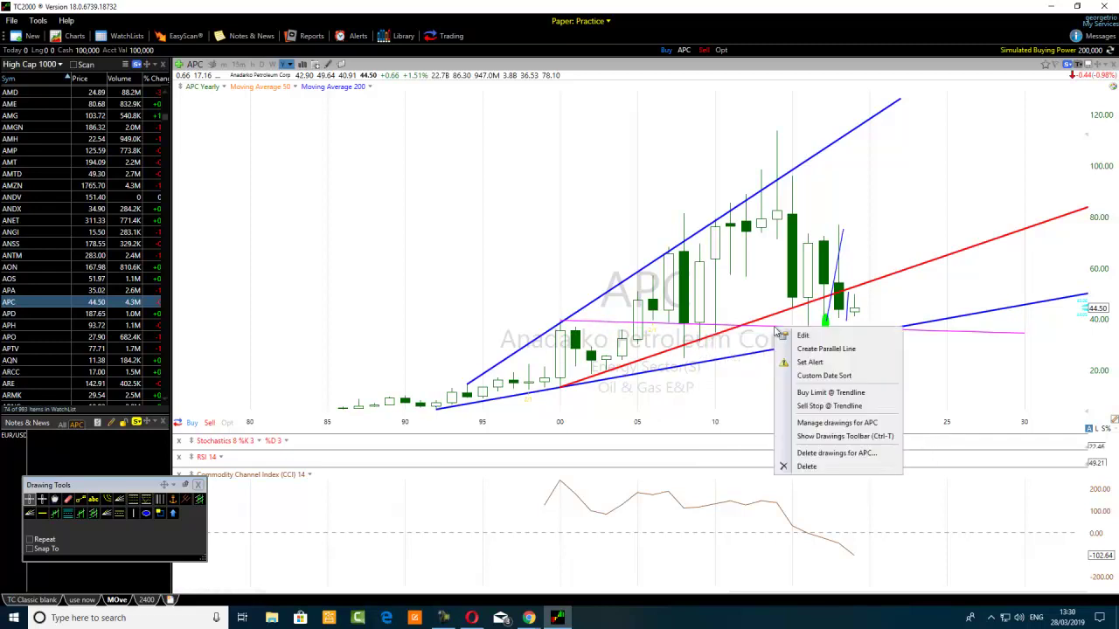
click(797, 337)
drag(888, 416, 903, 412)
click(921, 429)
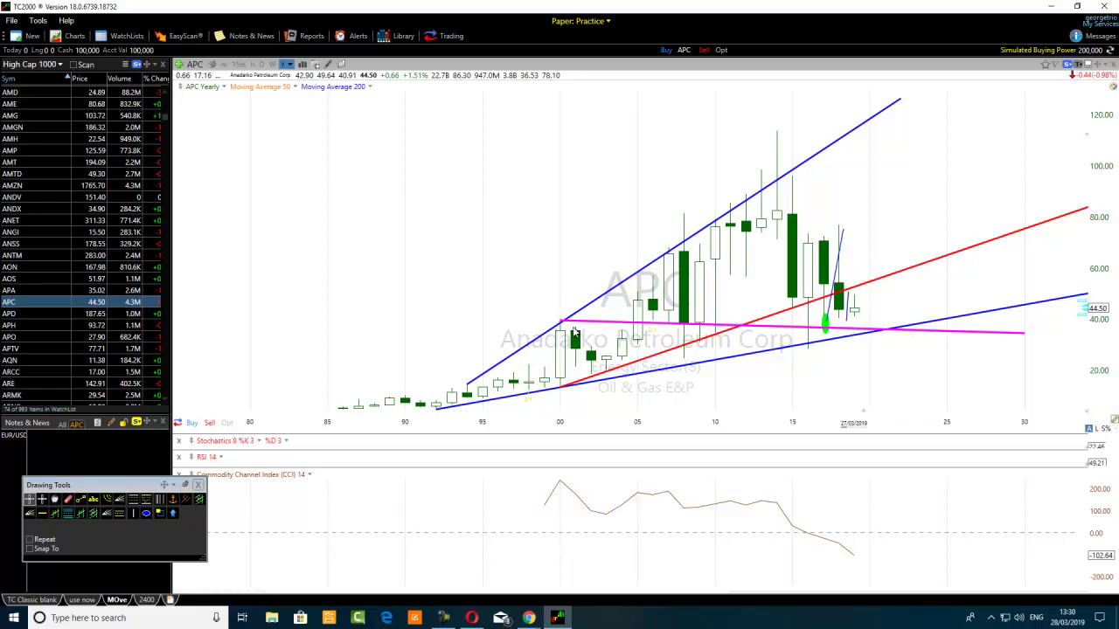
Step: Switch the chart to the weekly timeframe and shift the magenta line slightly upward at the green ellipse
mouse_move(671, 327)
mouse_move(838, 332)
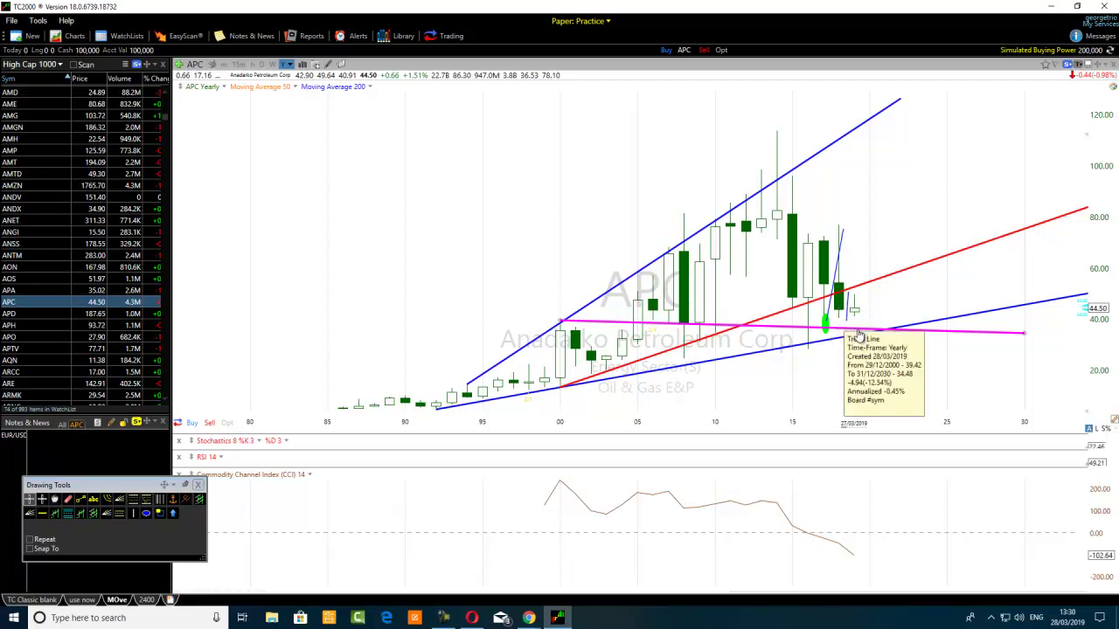
click(272, 64)
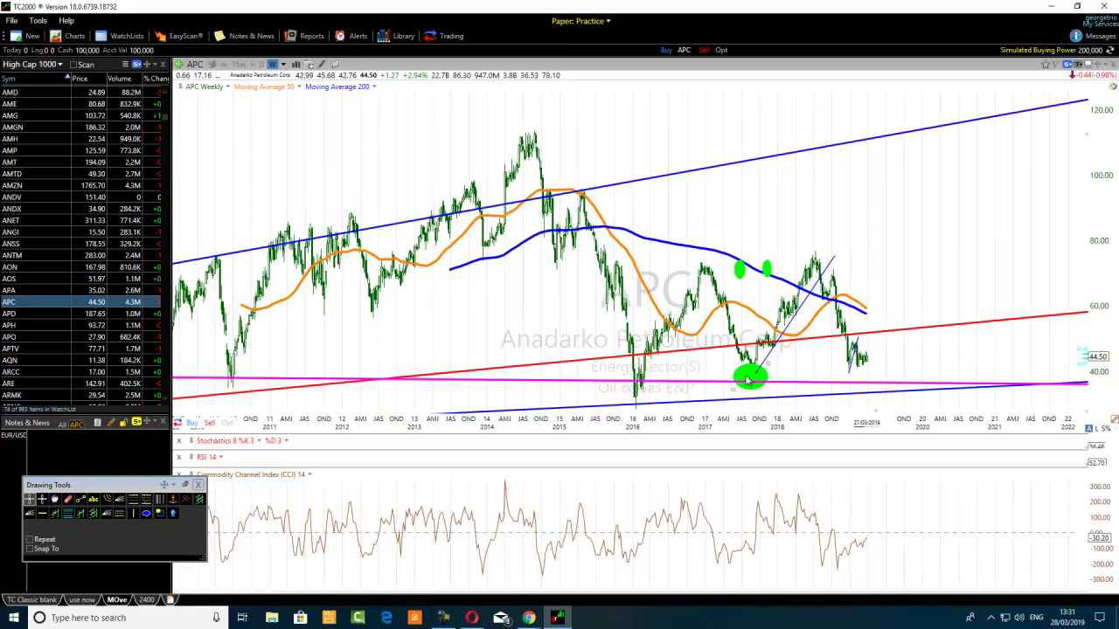
click(742, 381)
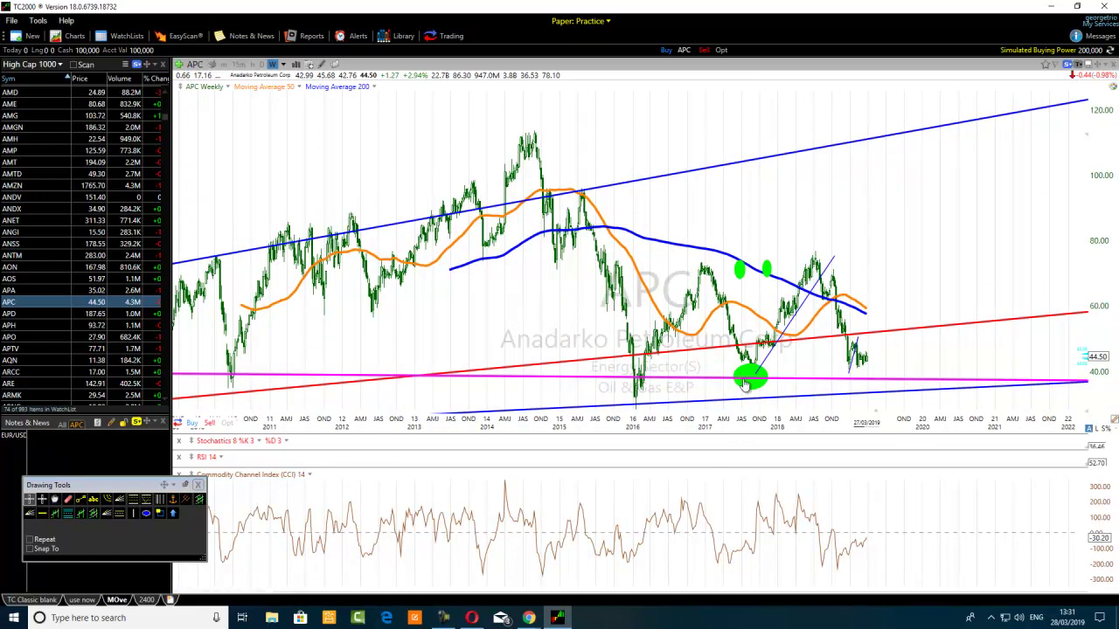
Step: Return the chart to the yearly timeframe and lower the magenta line's starting point slightly at the 2000 high
click(282, 67)
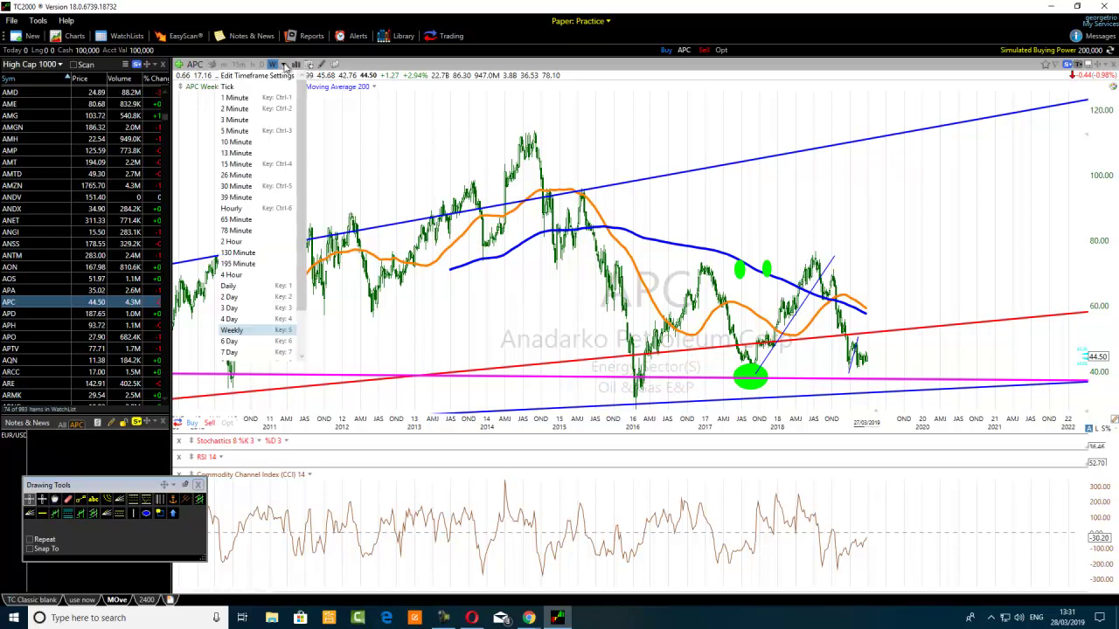
click(250, 357)
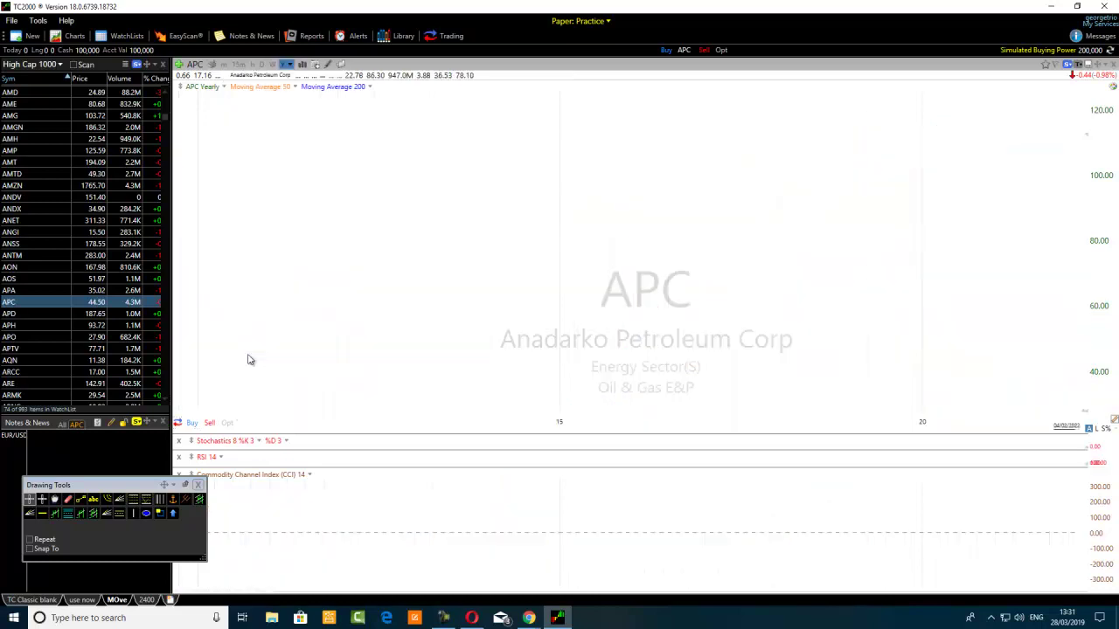
scroll(326, 319, up, 5)
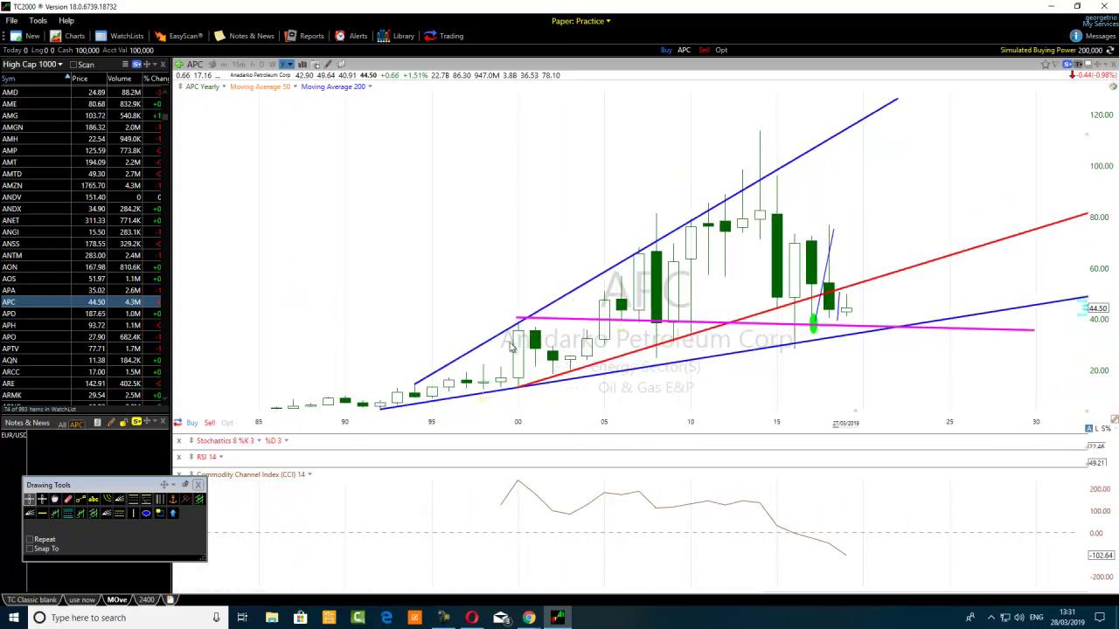
drag(517, 330, 518, 324)
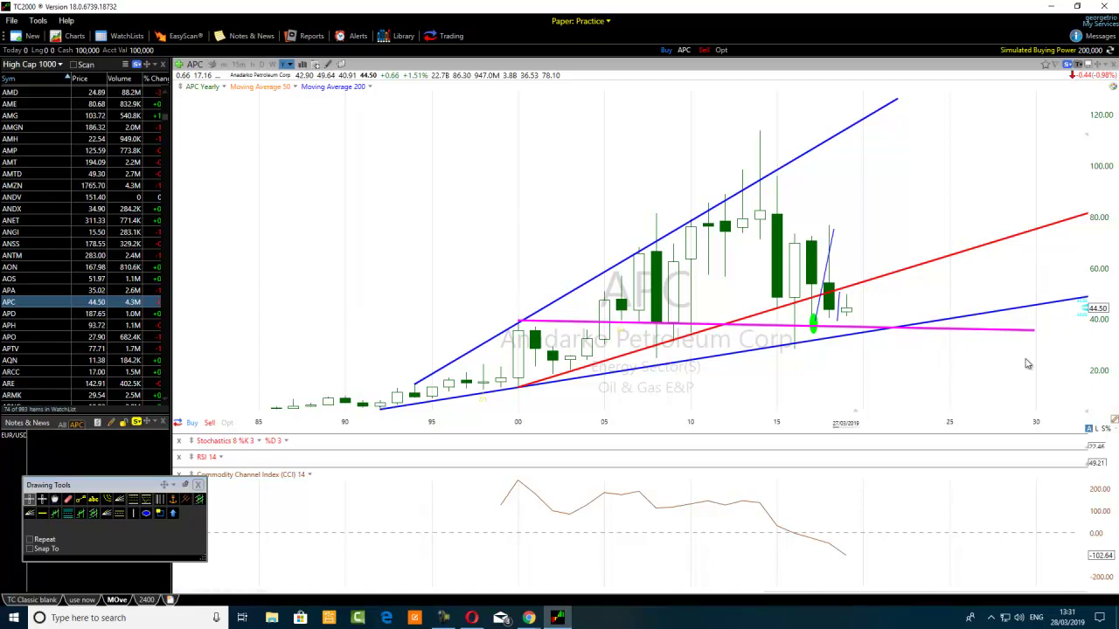
Step: Switch the chart to the weekly timeframe and move the green ellipse off the 2017 lows to an earlier position above the magenta line
click(272, 63)
scroll(500, 210, down, 8)
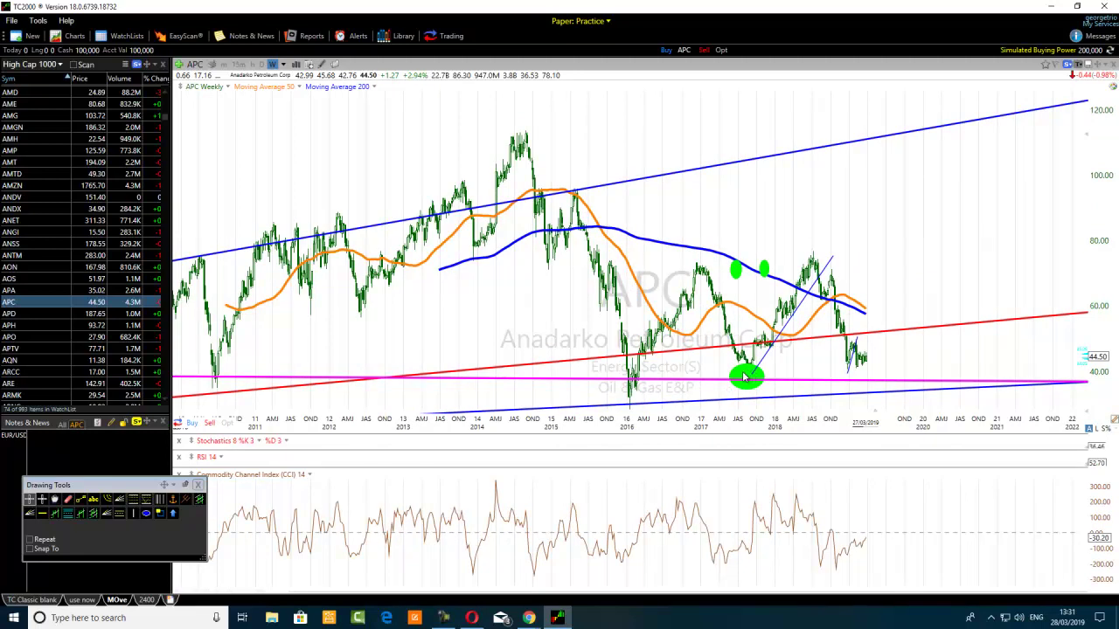
drag(748, 378, 686, 367)
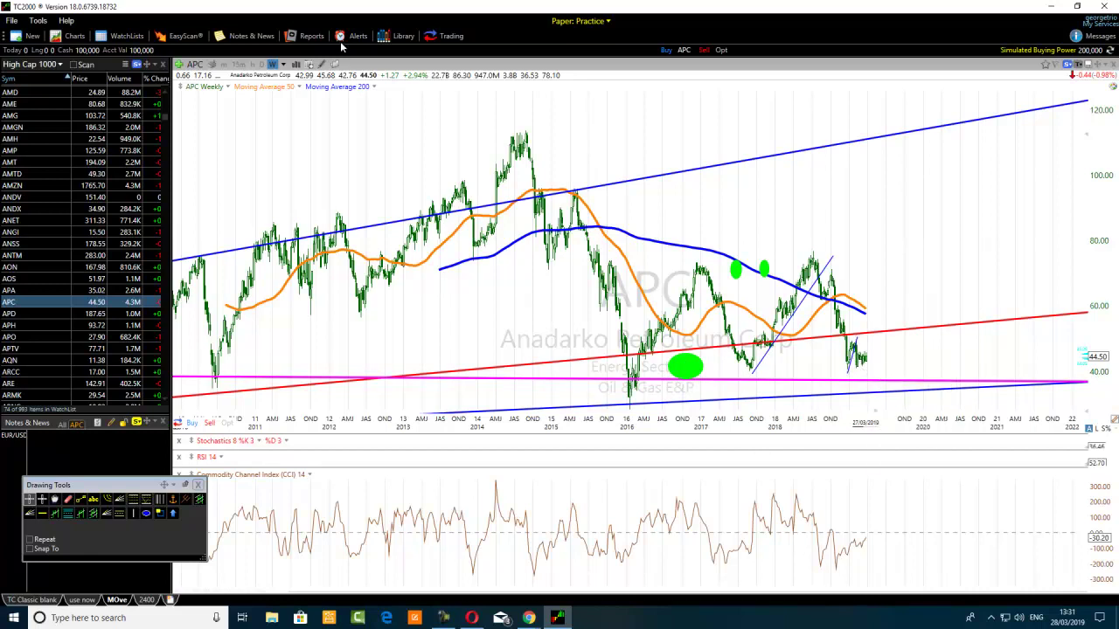
Step: Switch the chart to the daily timeframe and examine the early-2019 price action
click(260, 66)
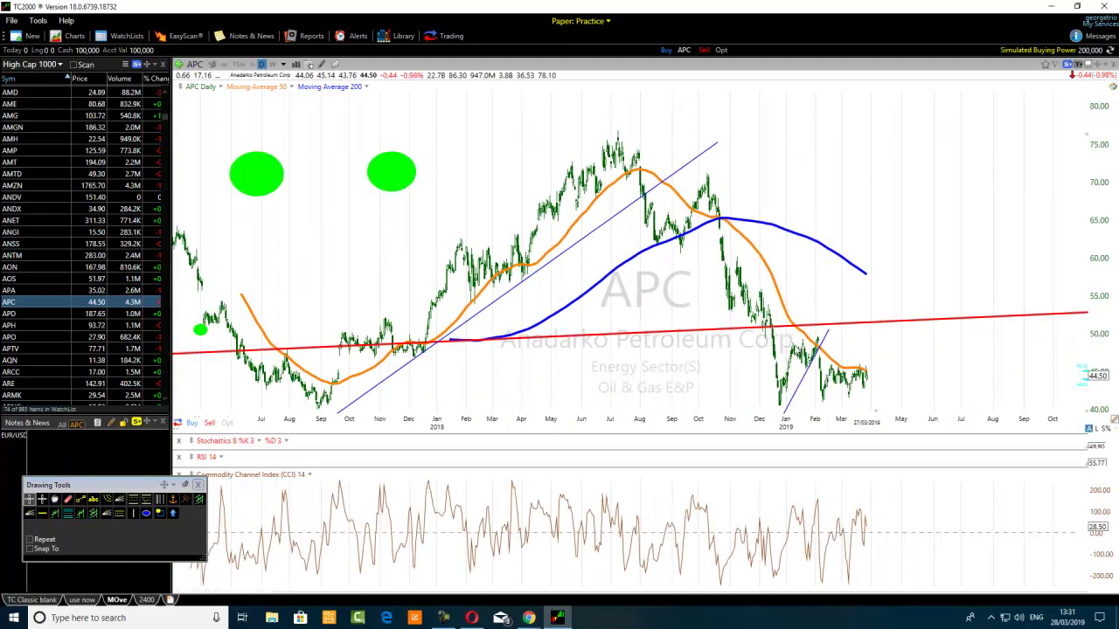
click(814, 364)
click(283, 66)
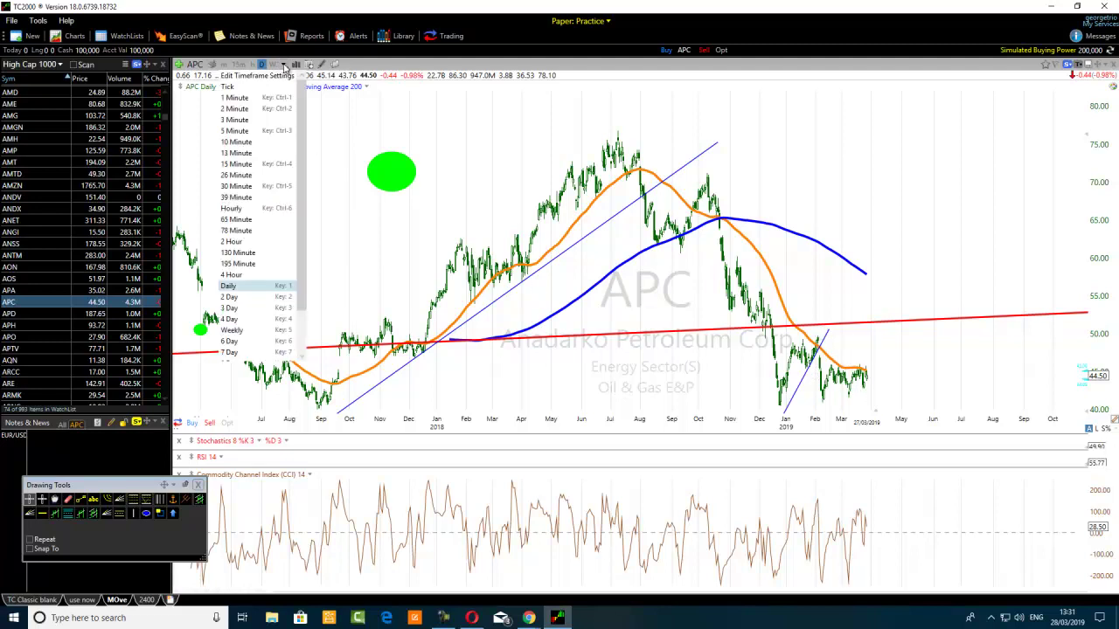
click(445, 618)
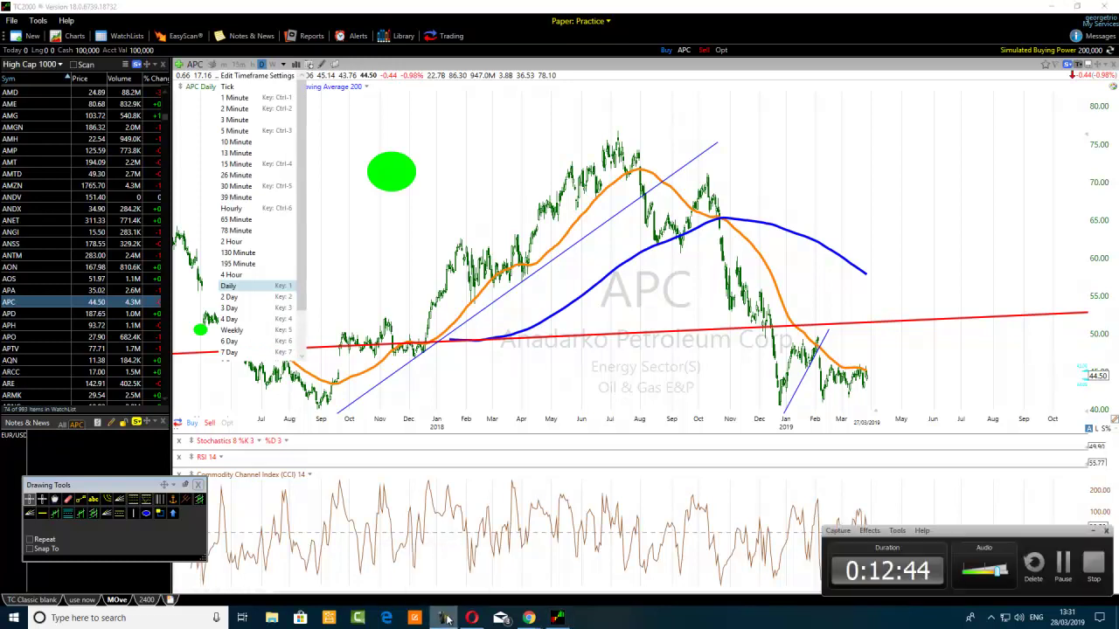
click(432, 257)
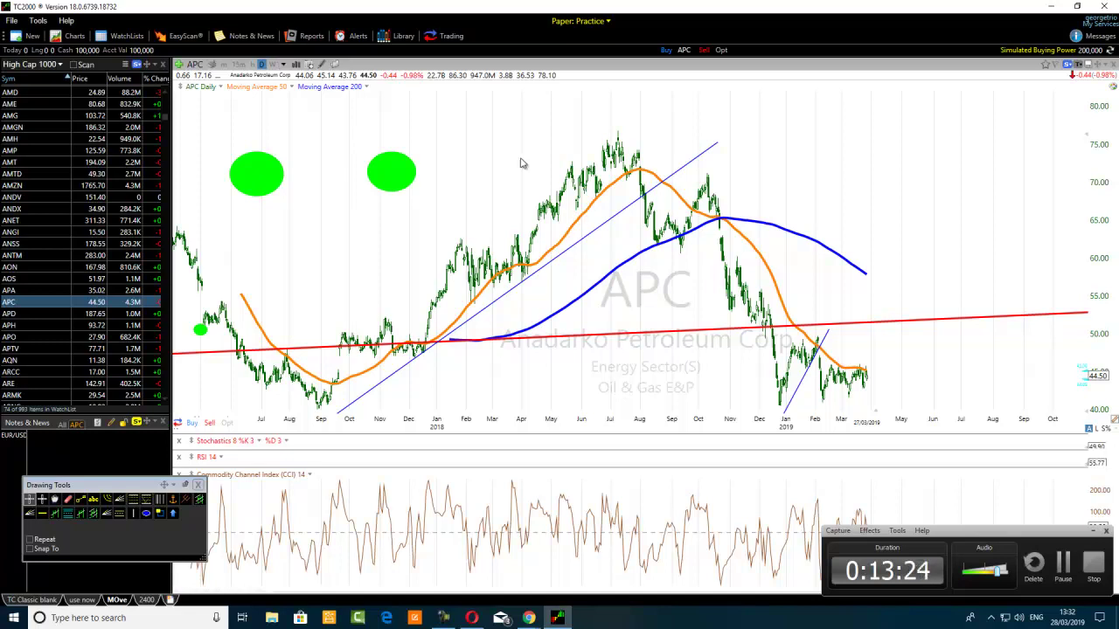
Step: Set the chart to the yearly timeframe with all long-term trend lines in view
click(284, 67)
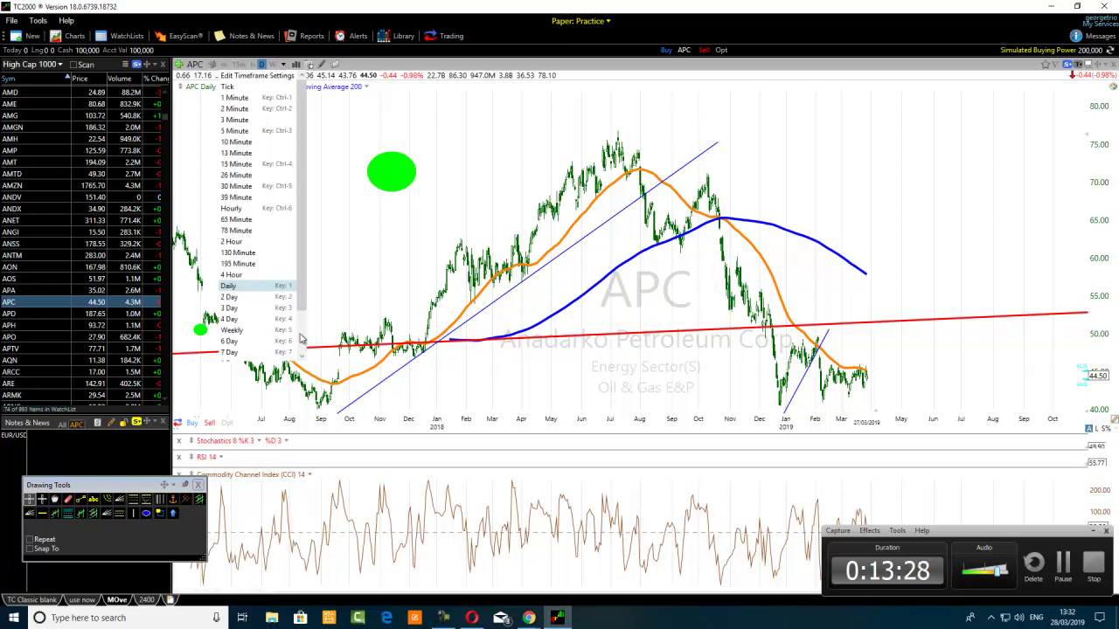
scroll(262, 346, down, 2)
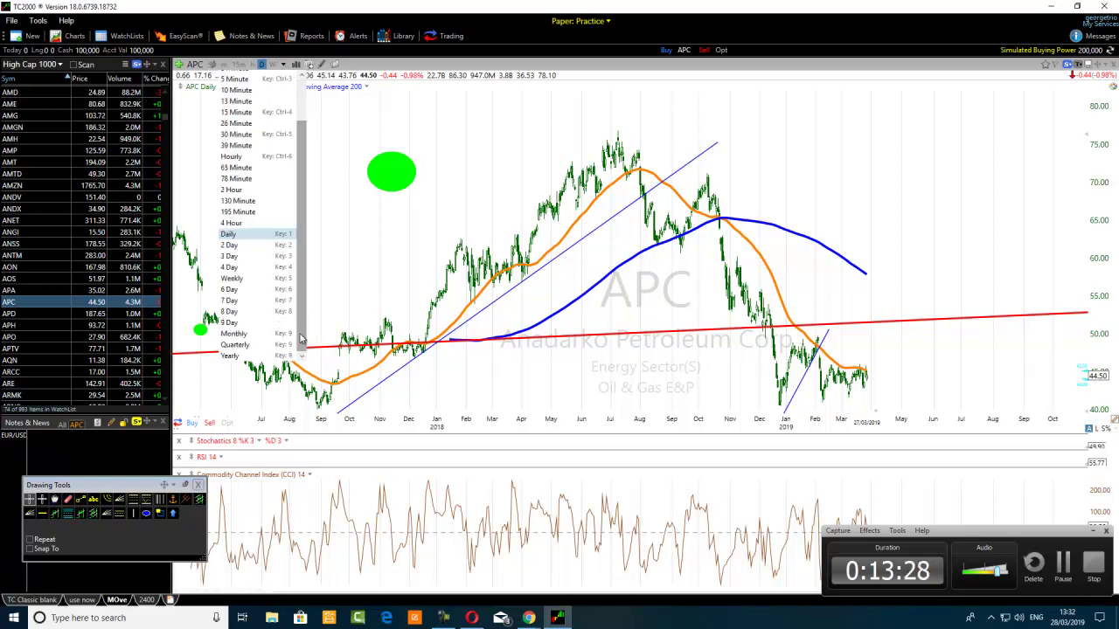
click(241, 356)
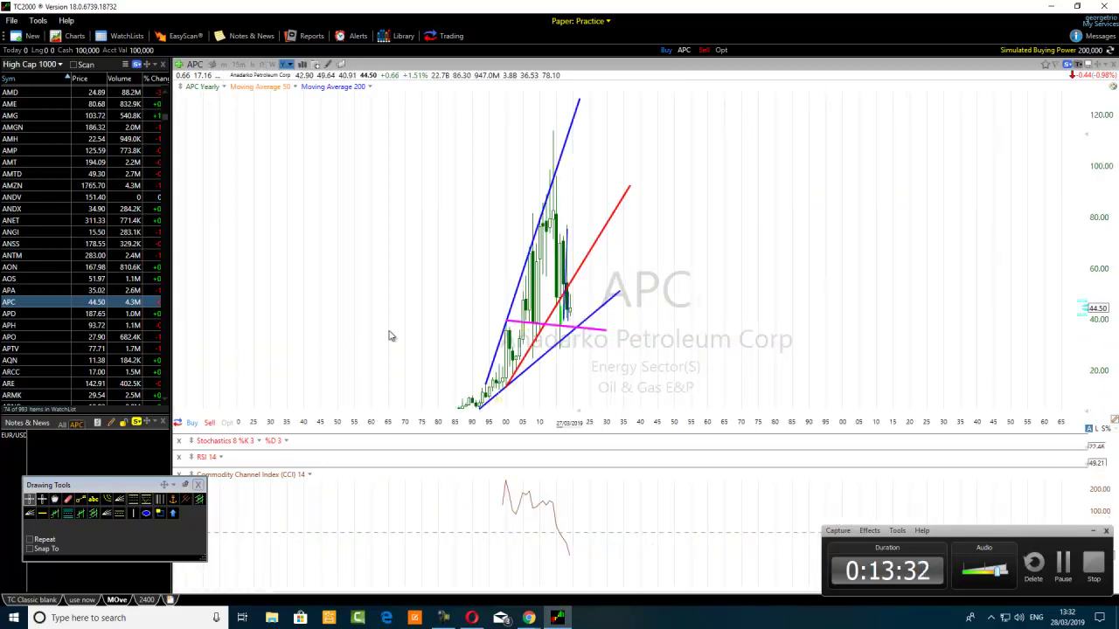
scroll(390, 339, up, 2)
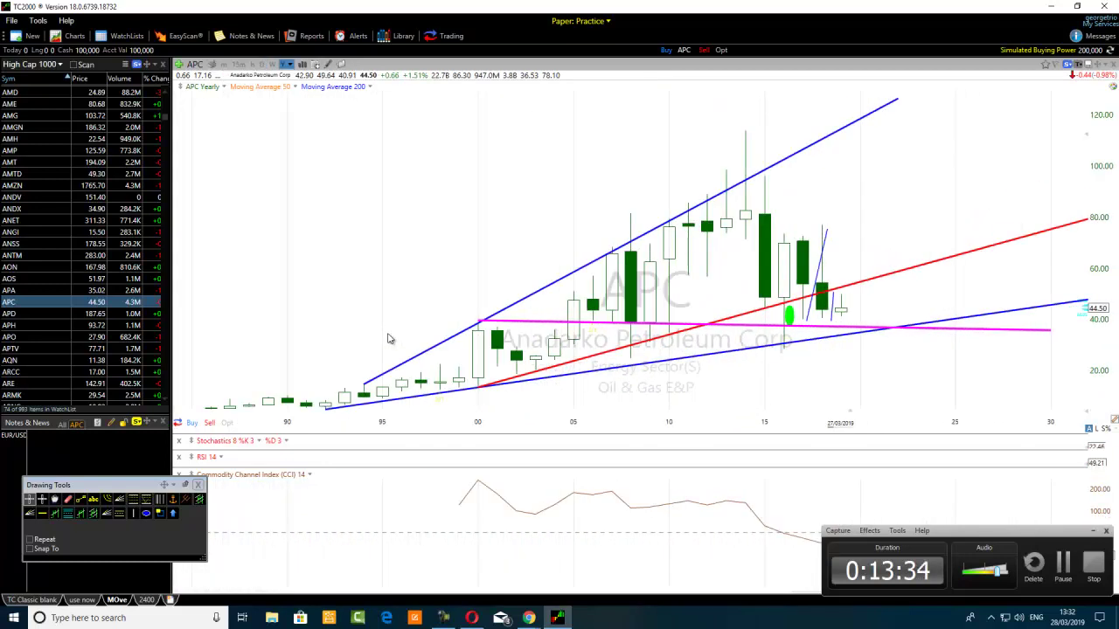
scroll(405, 312, down, 2)
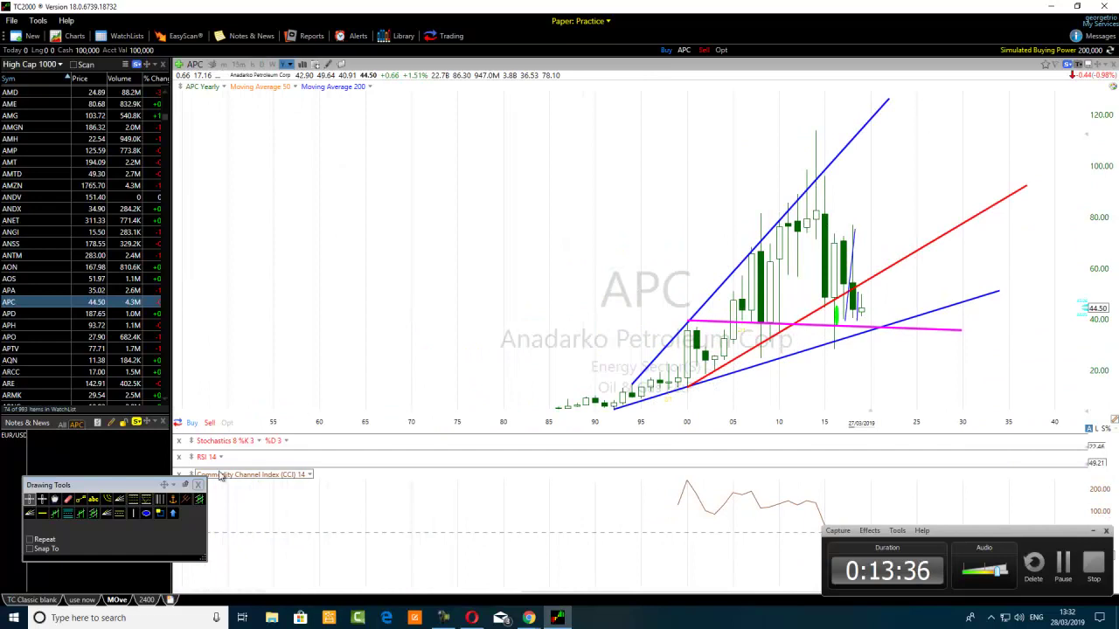
Step: Draw a Fibonacci retracement on the yearly chart from the 1986 low up to the price level of the 2014 high
click(133, 499)
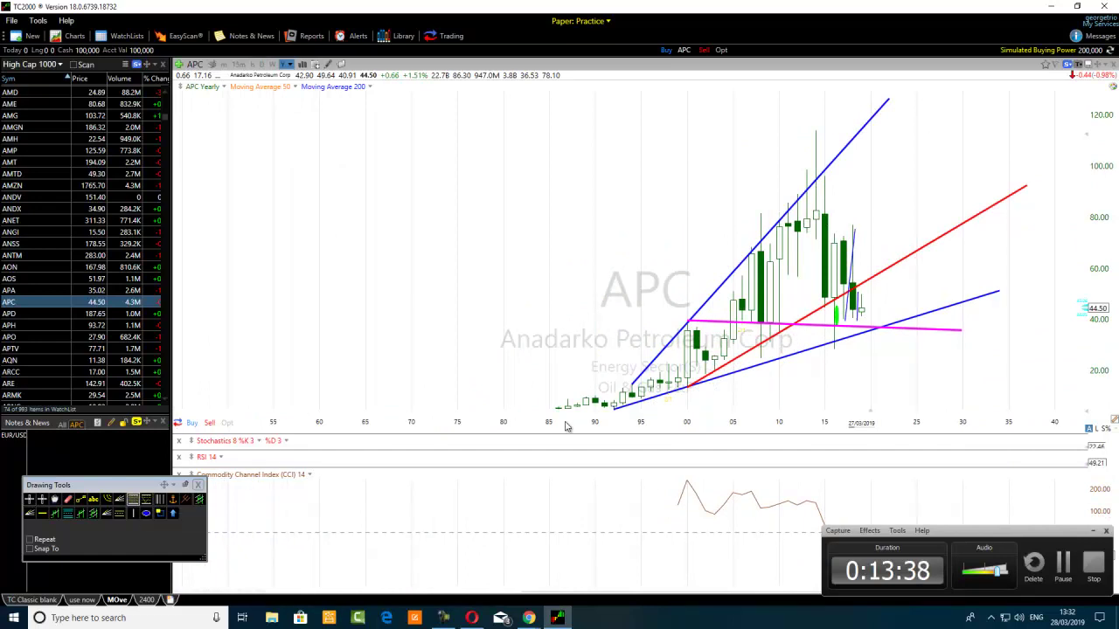
mouse_move(557, 408)
mouse_down()
mouse_move(675, 332)
mouse_move(771, 196)
mouse_move(789, 115)
mouse_move(795, 131)
mouse_up()
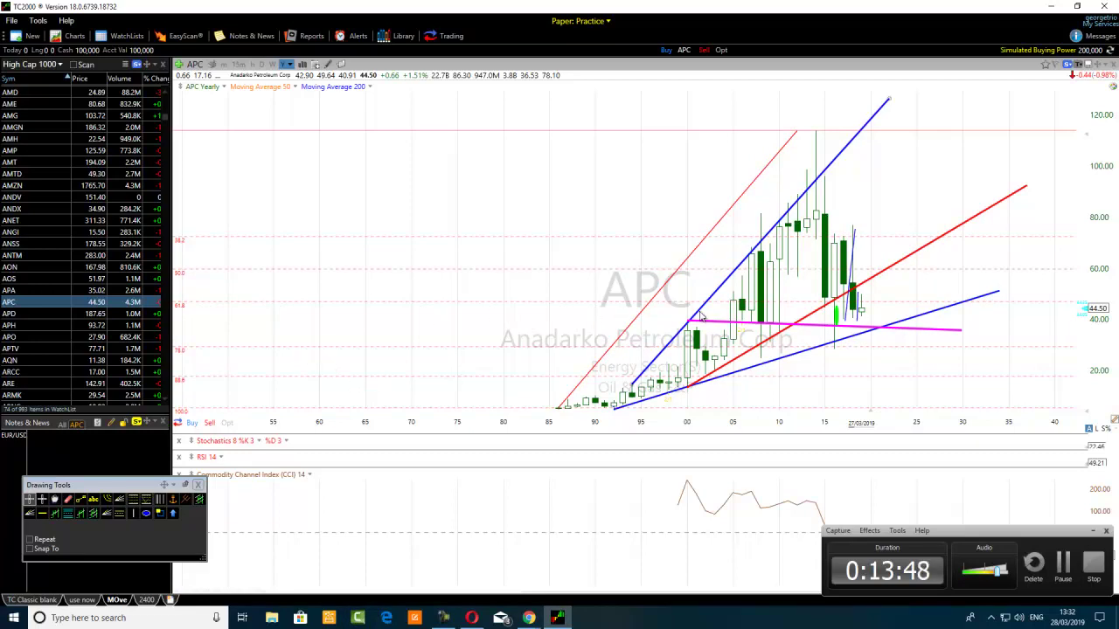
Step: Place horizontal lines at 46.39 on the 61.8 retracement level and at 29.31 below the recent candles
click(42, 513)
click(340, 304)
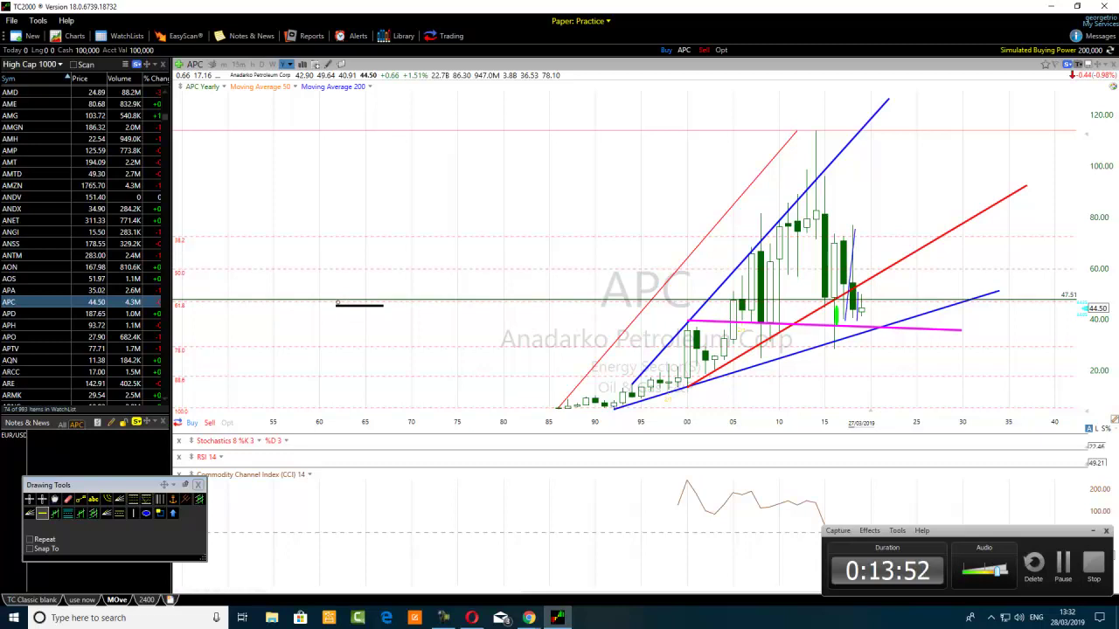
drag(339, 307, 338, 306)
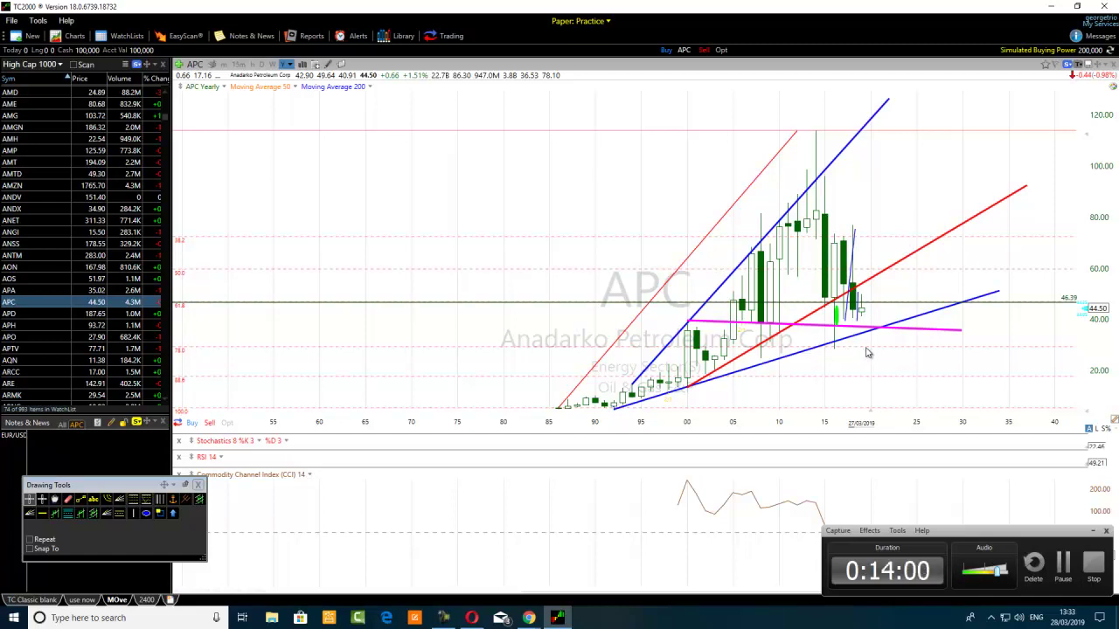
click(42, 513)
click(878, 347)
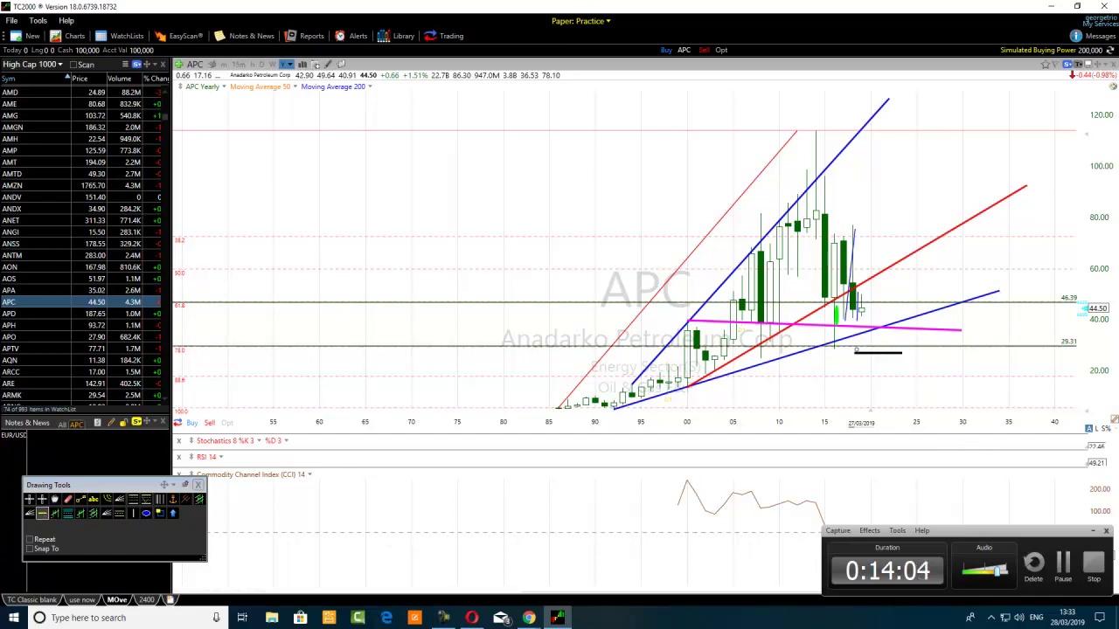
Step: Recolour the 46.39 horizontal line to cyan and make it noticeably thicker
right_click(890, 309)
click(923, 318)
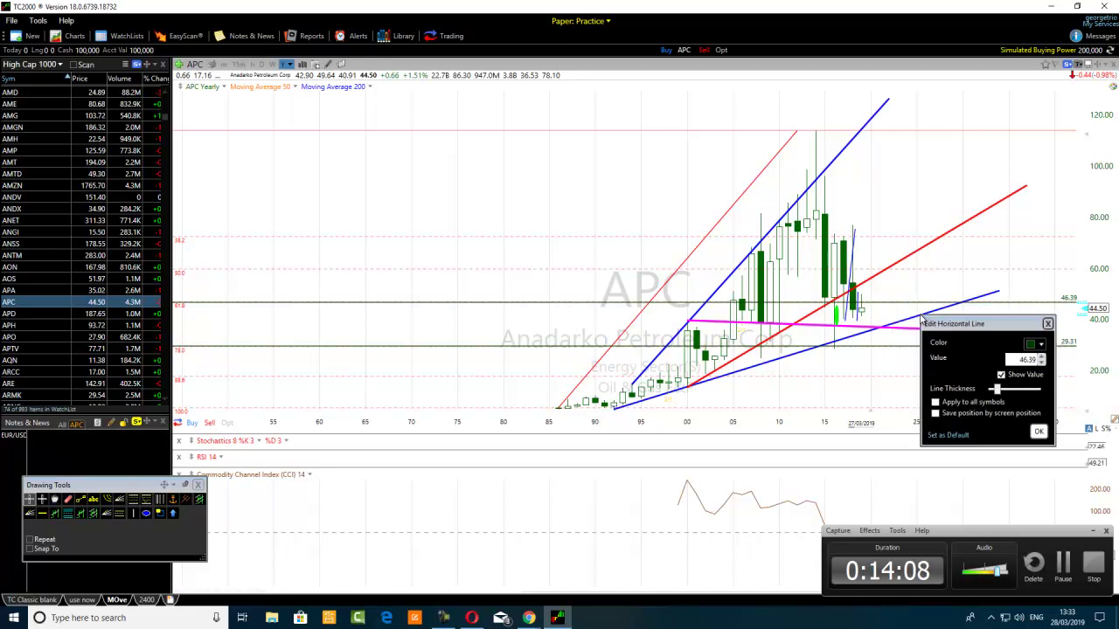
click(1040, 345)
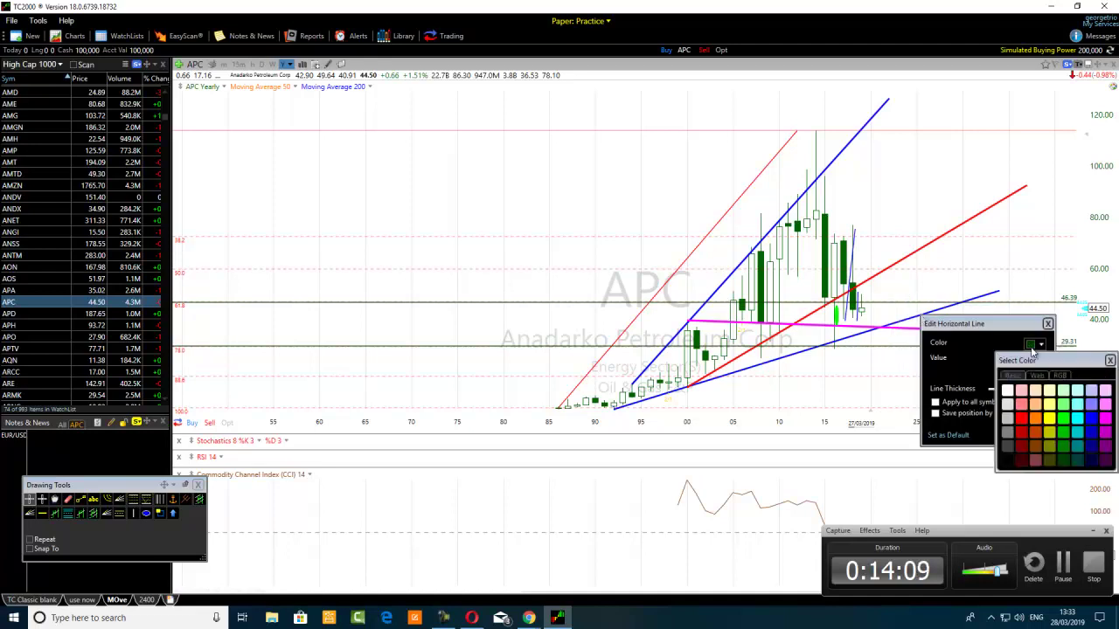
click(1077, 420)
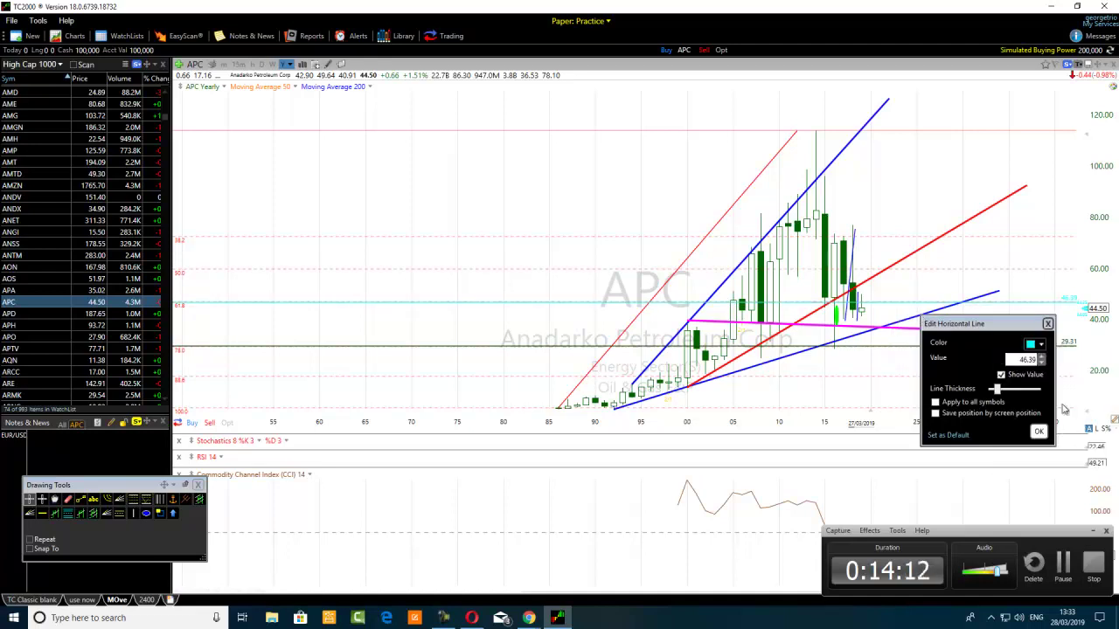
drag(996, 390, 1026, 391)
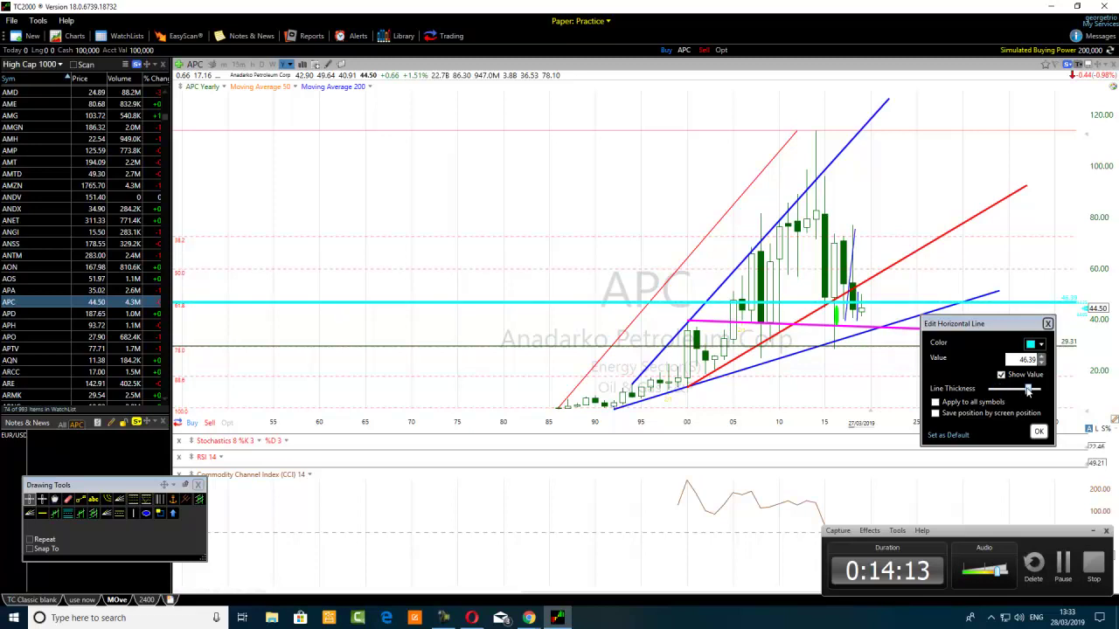
click(1038, 431)
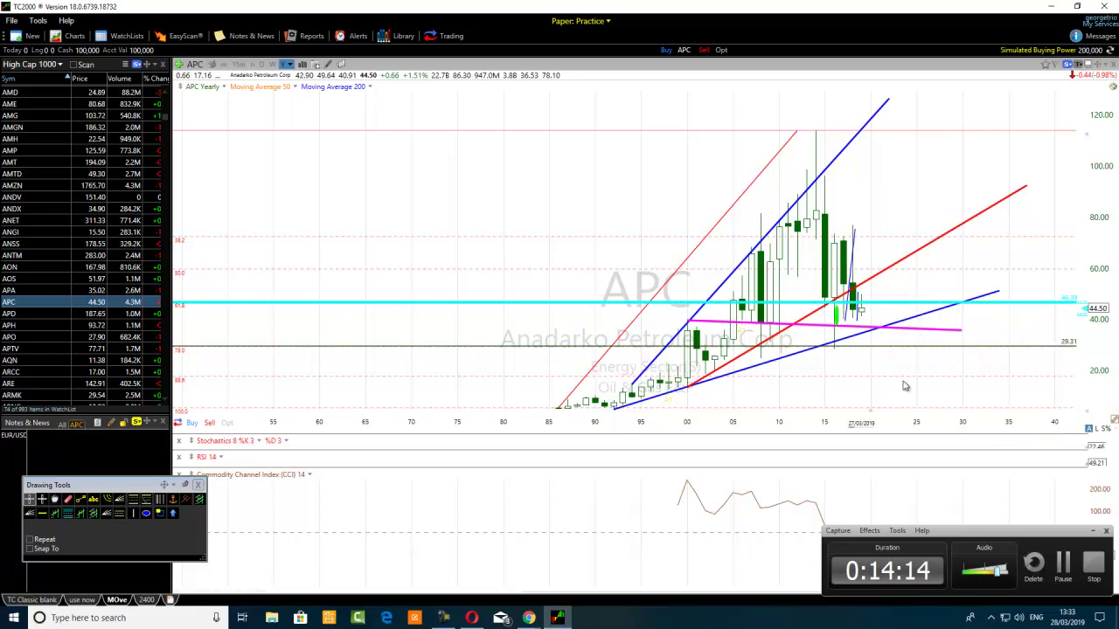
Step: Switch the chart to the hourly timeframe and draw a rising trend line from the February 2019 low up to the cyan line
click(265, 66)
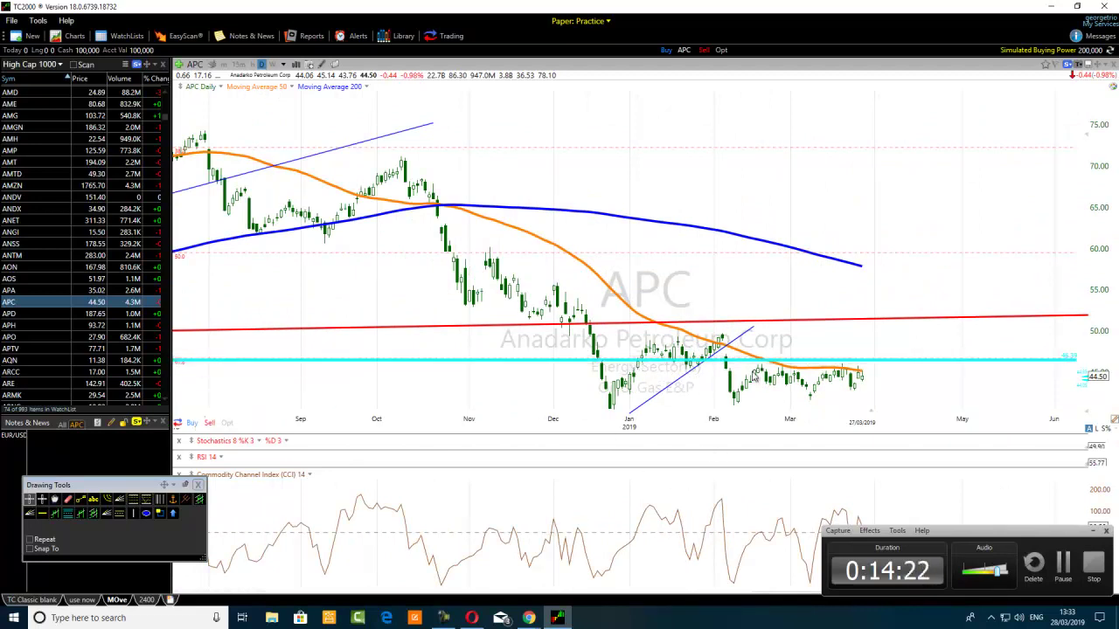
click(253, 65)
scroll(329, 259, down, 3)
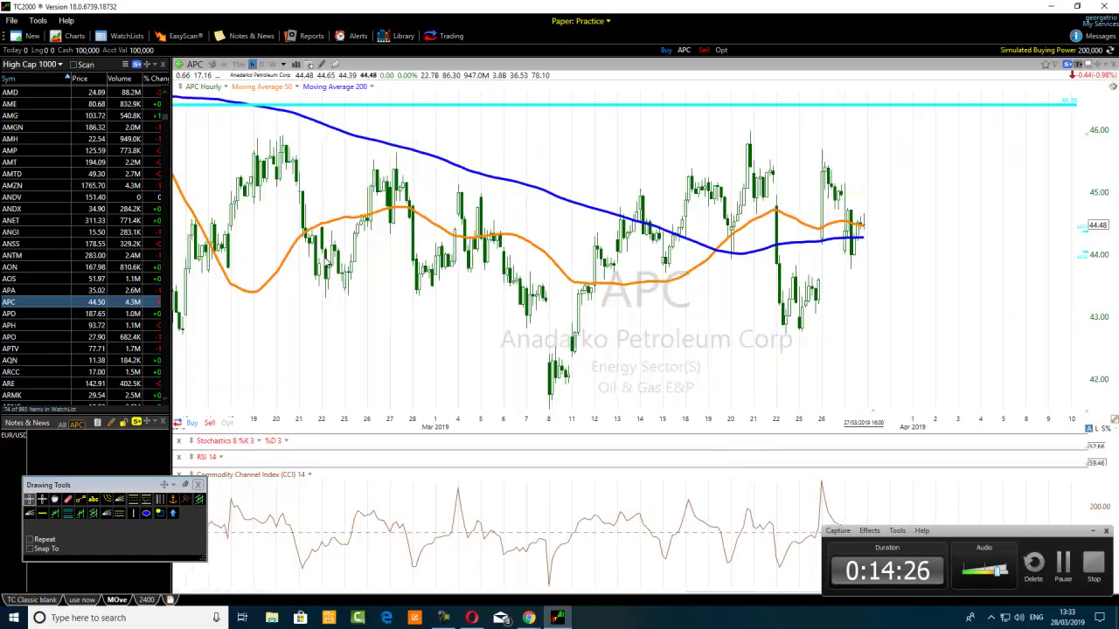
scroll(631, 316, down, 3)
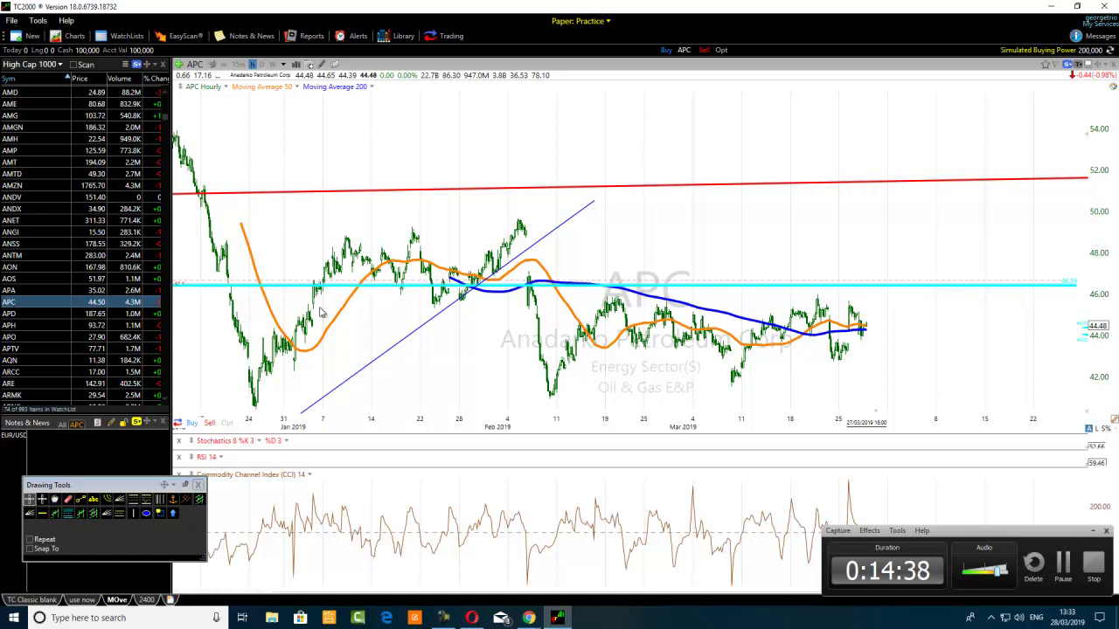
click(81, 500)
mouse_move(552, 399)
mouse_down()
mouse_move(619, 324)
mouse_move(631, 281)
mouse_up()
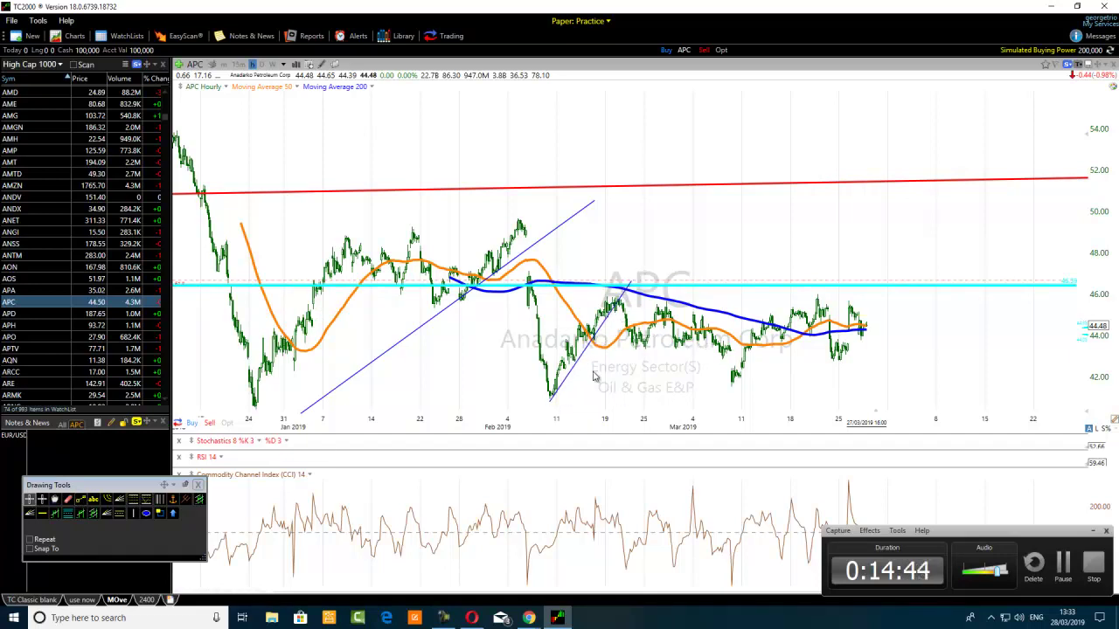
click(618, 289)
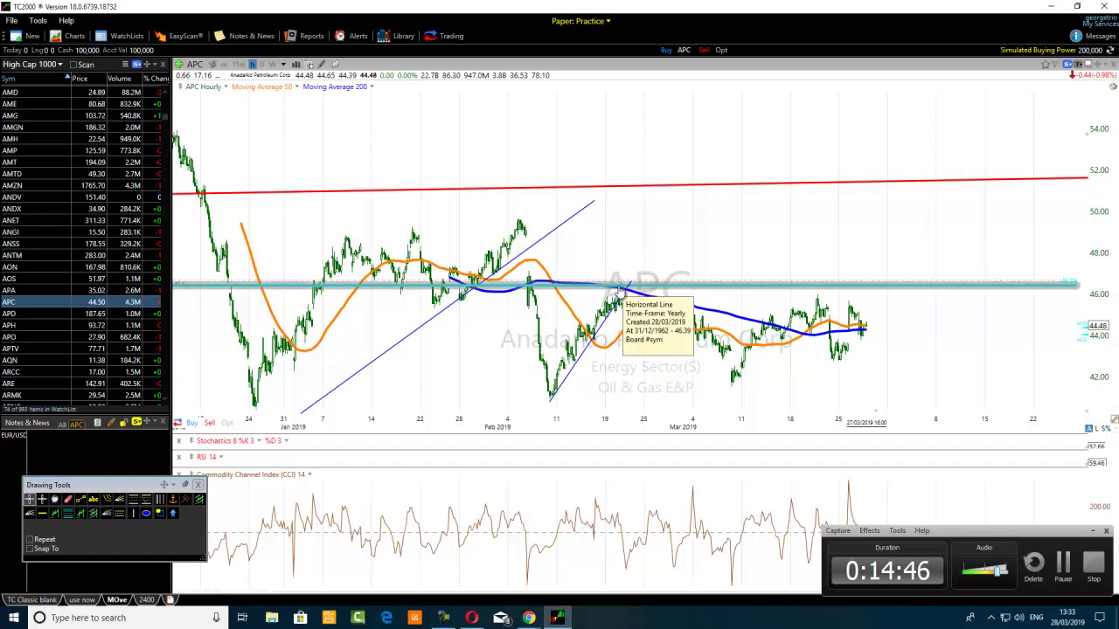
mouse_move(618, 304)
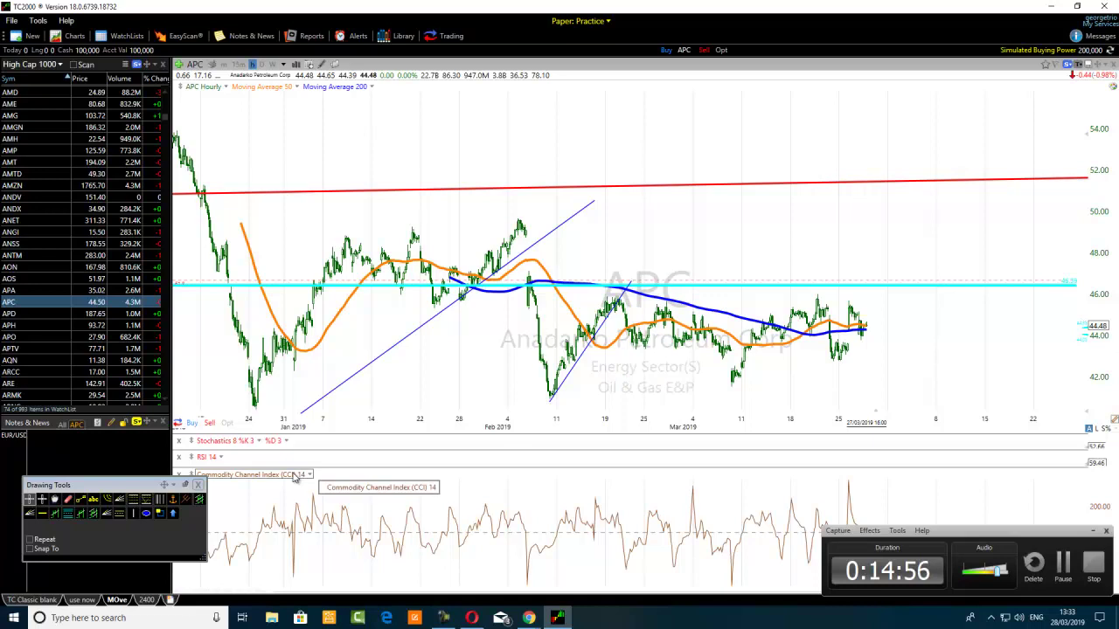
Step: Mark the two late-January lows with green ellipses and move the cyan line up onto the 61.8 retracement level
scroll(381, 411, up, 3)
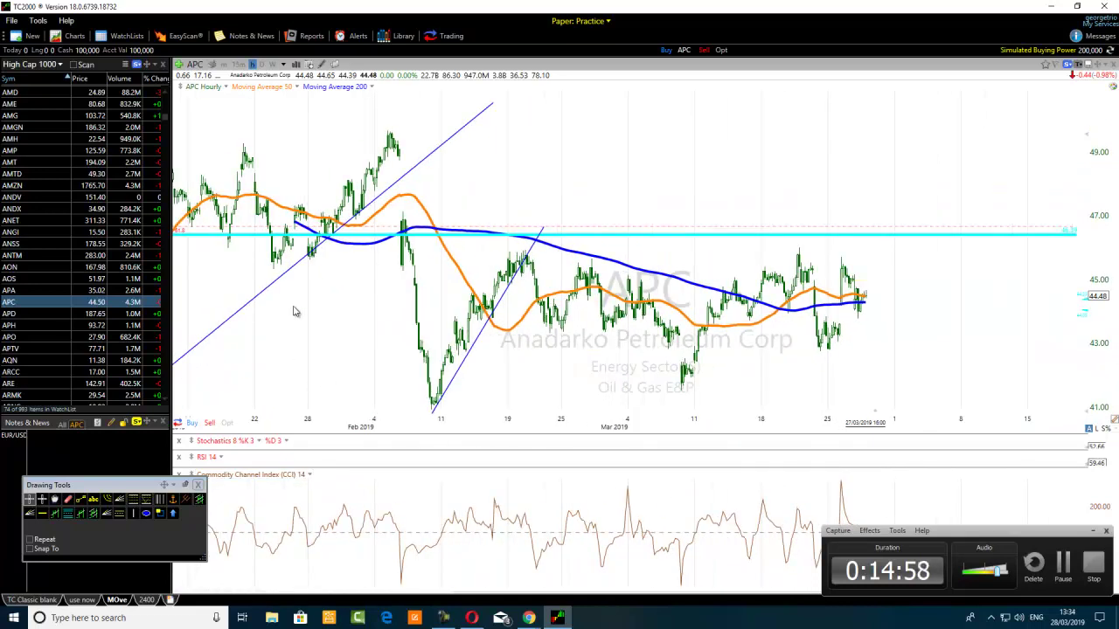
click(146, 513)
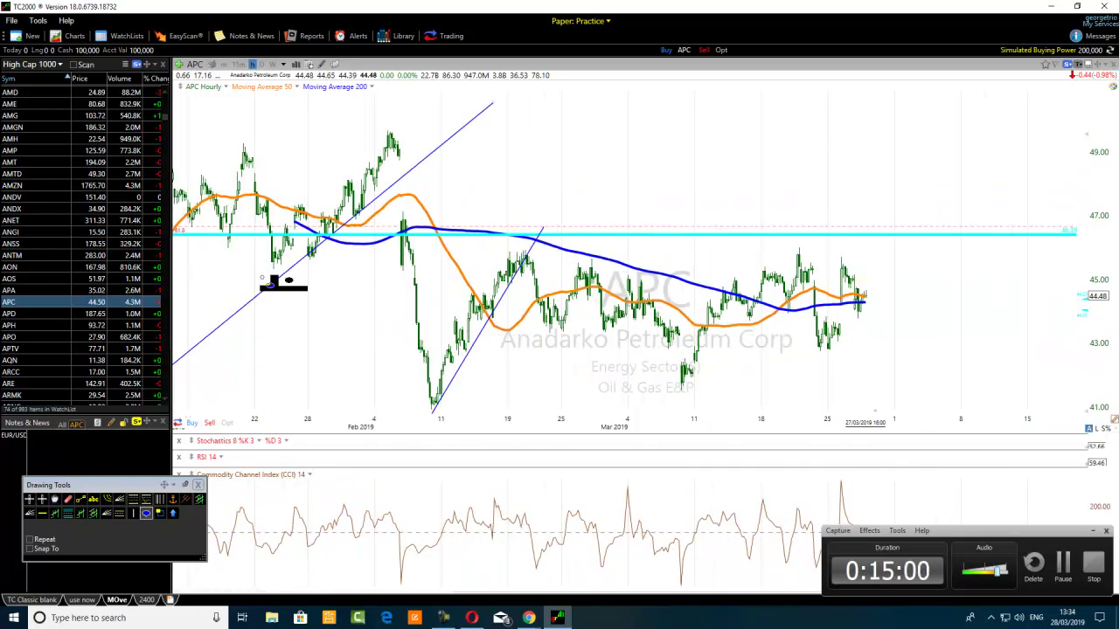
click(276, 263)
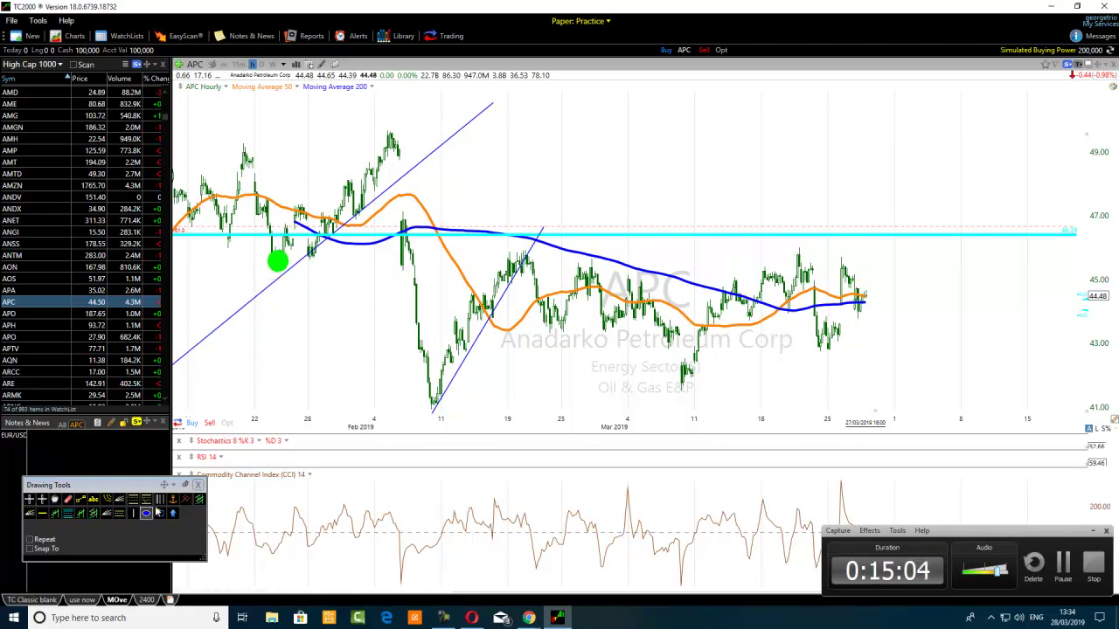
click(313, 259)
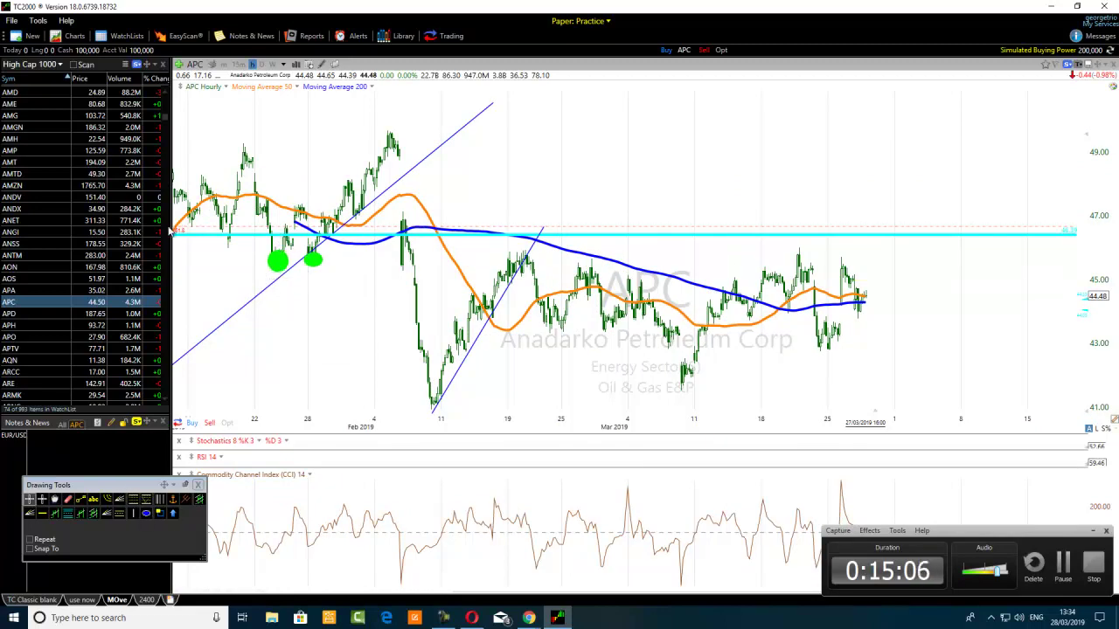
drag(185, 232, 240, 231)
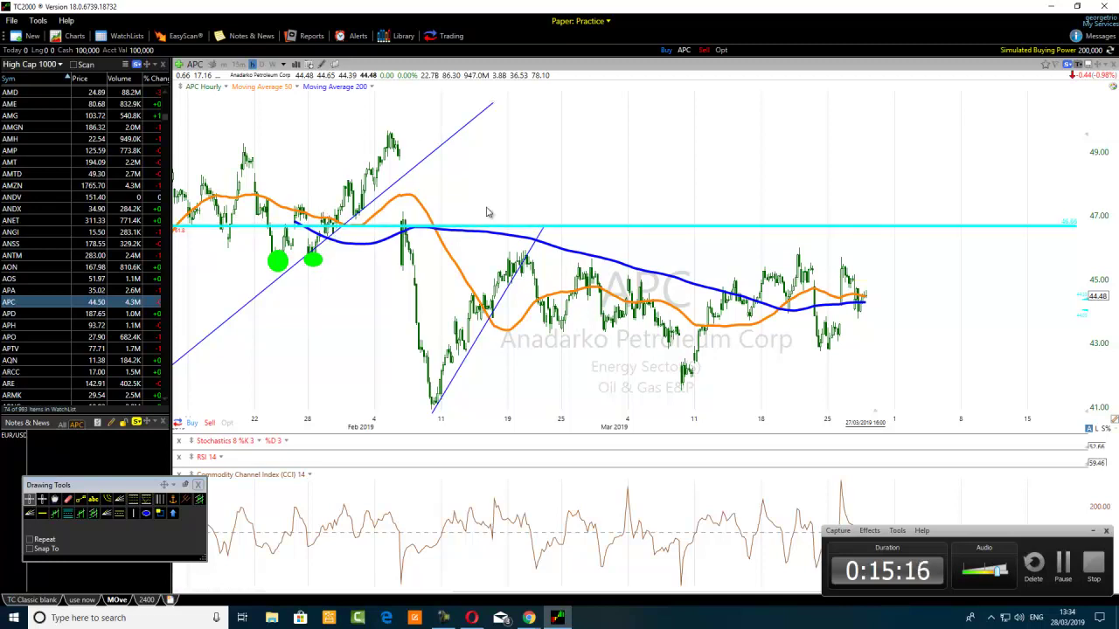
Step: Examine the price action on the hourly, 4-hour and 15-minute timeframes, ending back on the hourly chart
drag(443, 434, 365, 392)
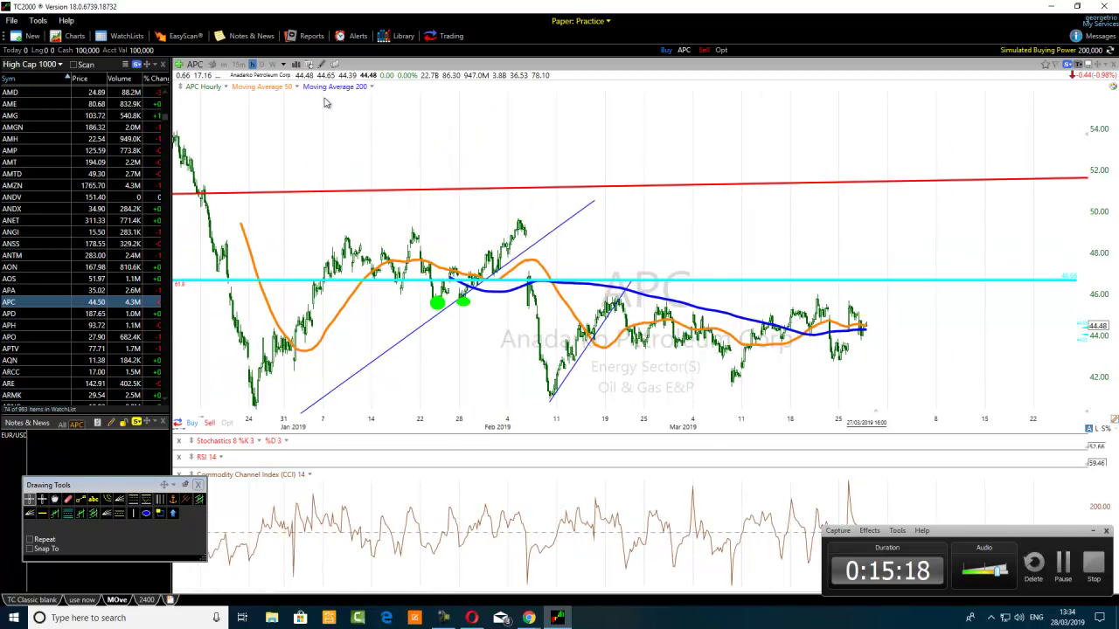
click(283, 66)
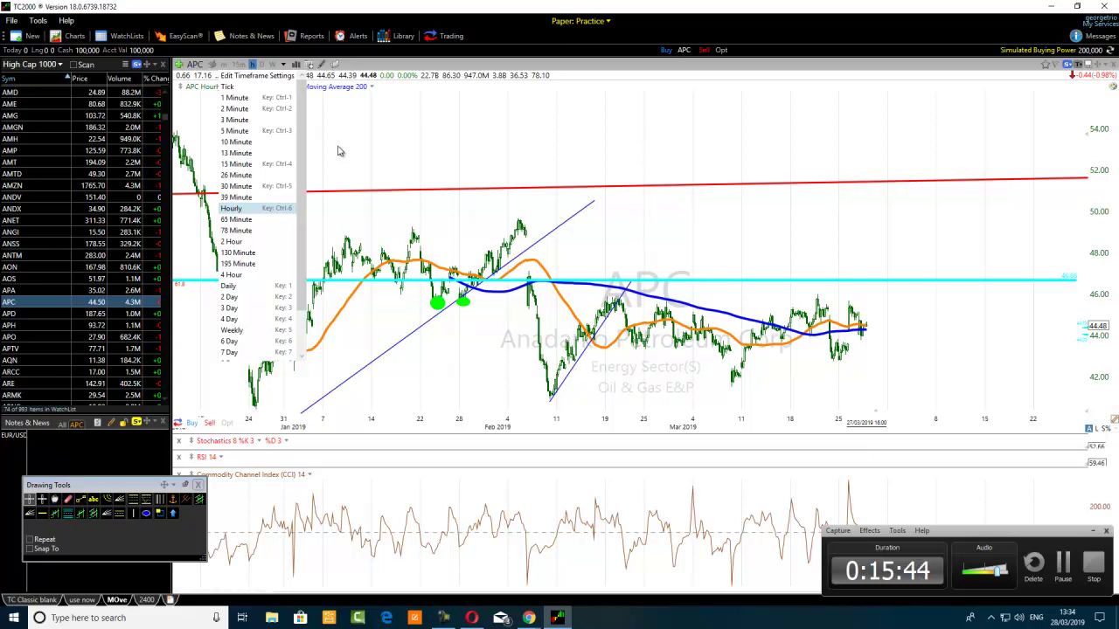
click(242, 276)
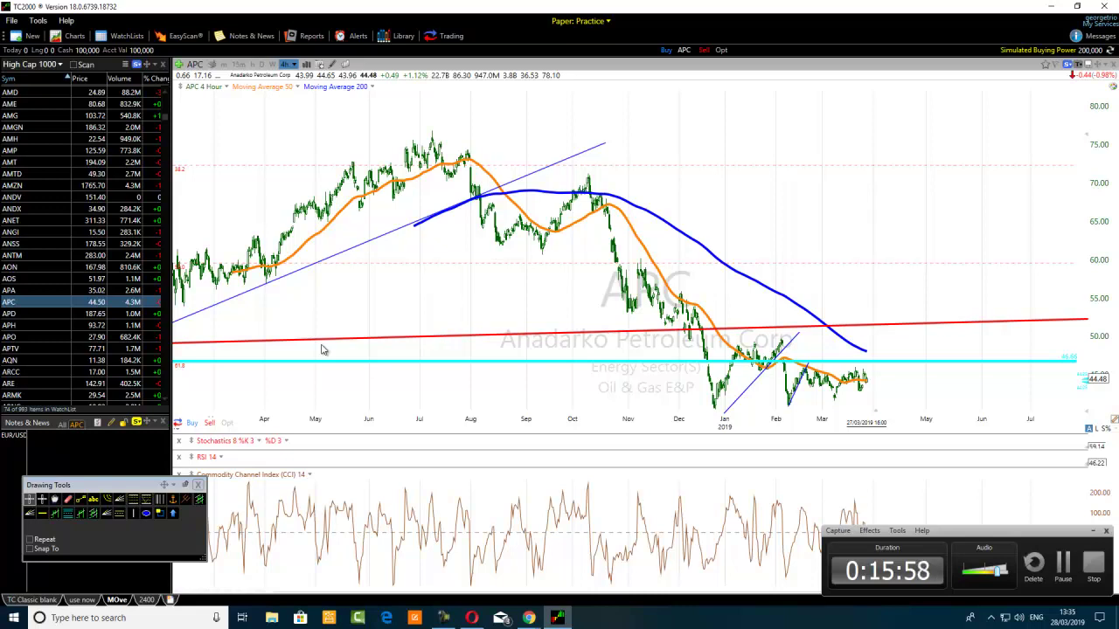
click(294, 67)
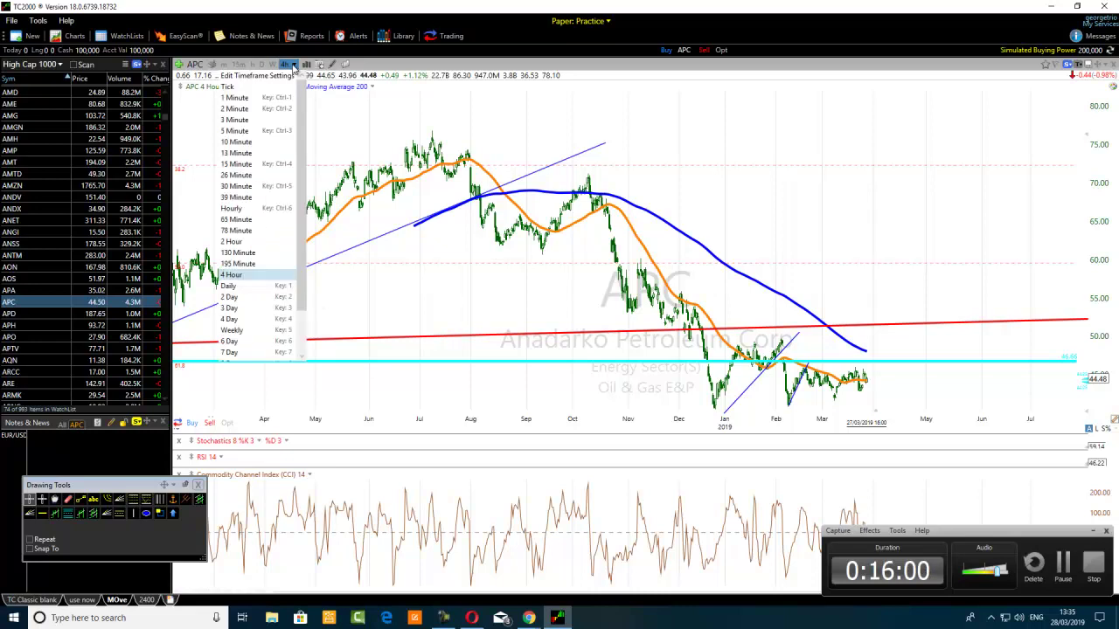
click(238, 67)
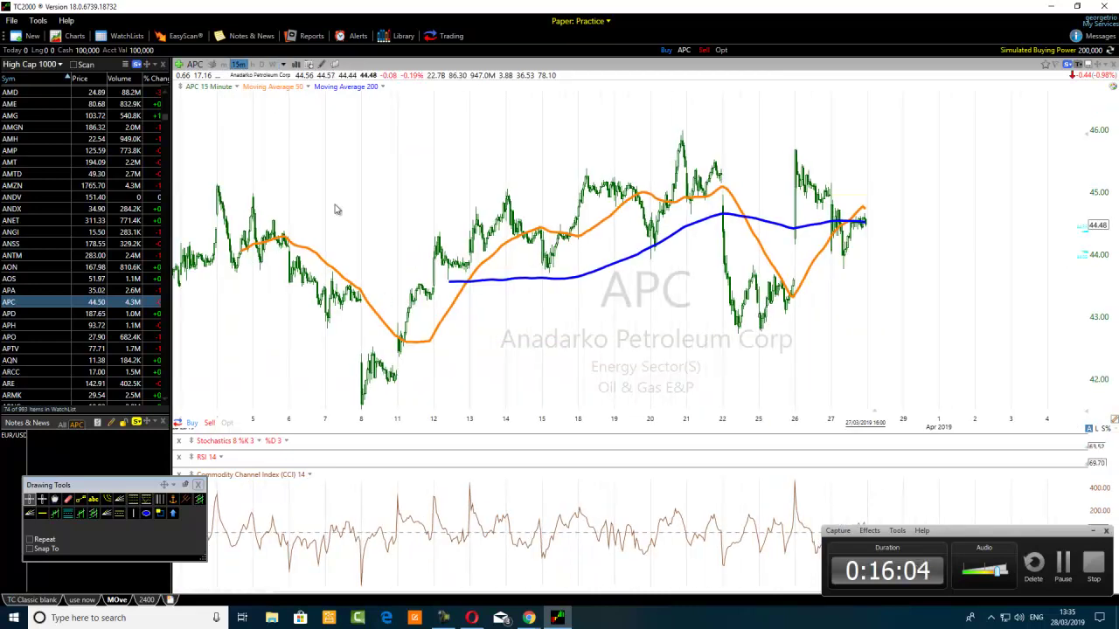
click(252, 66)
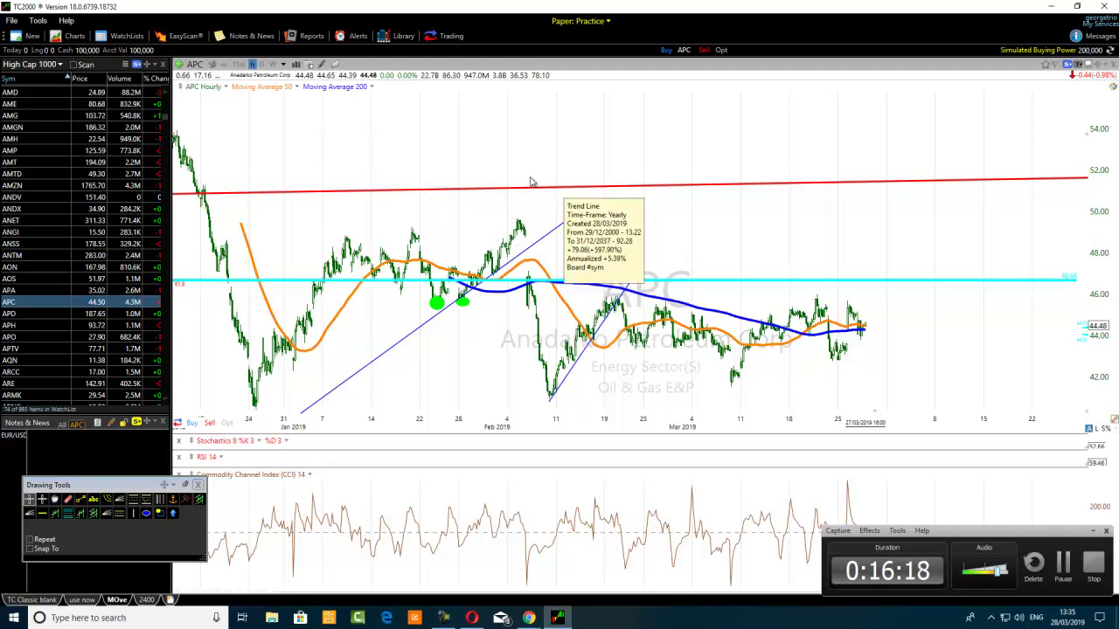
Step: Switch the chart to the 5-minute timeframe and draw a falling trend line along the 22 March drop and a rising one along the 20 March rally
click(284, 66)
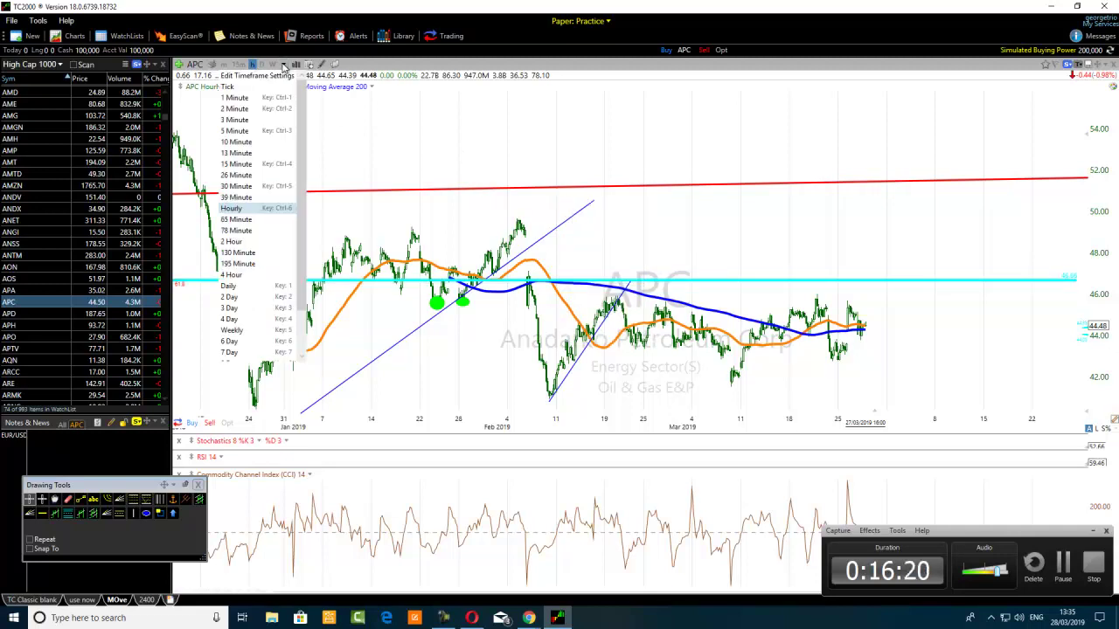
click(262, 131)
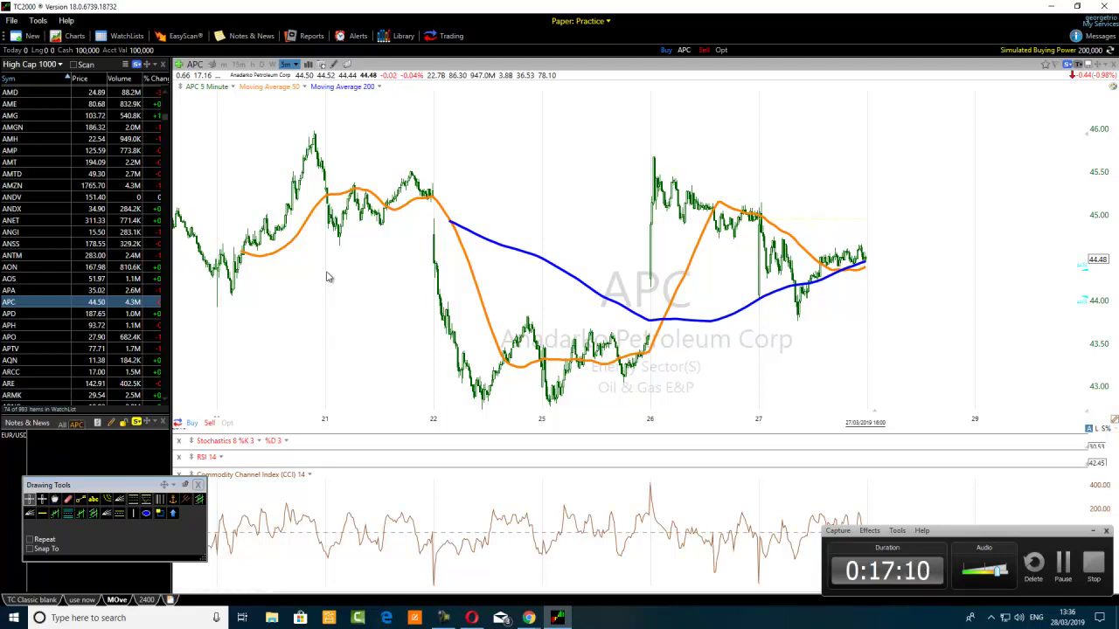
click(81, 500)
drag(430, 186, 484, 402)
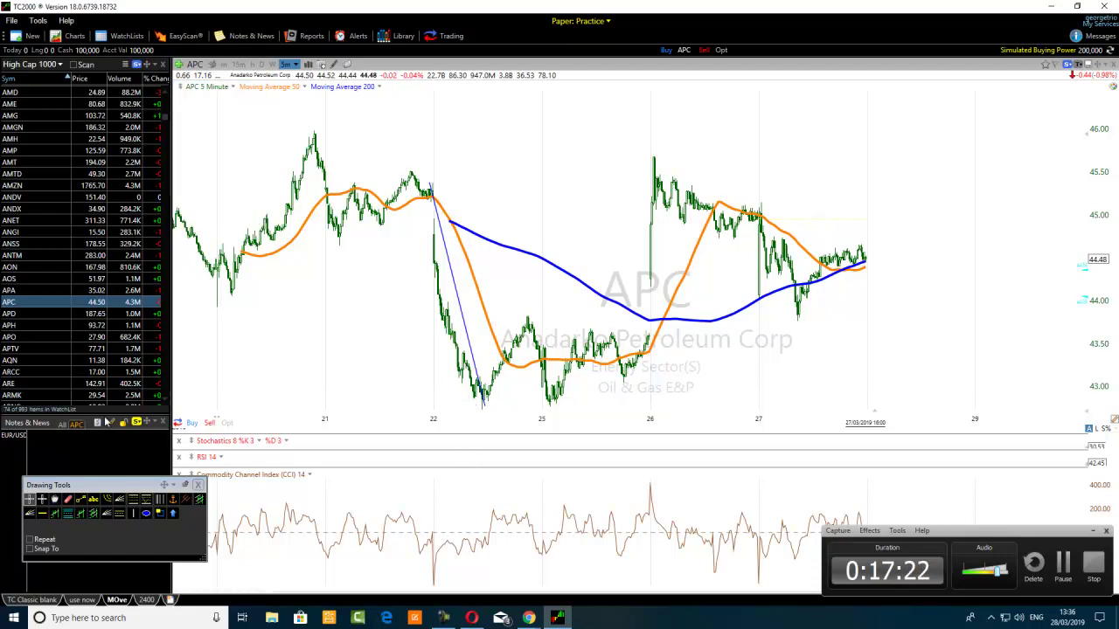
click(81, 499)
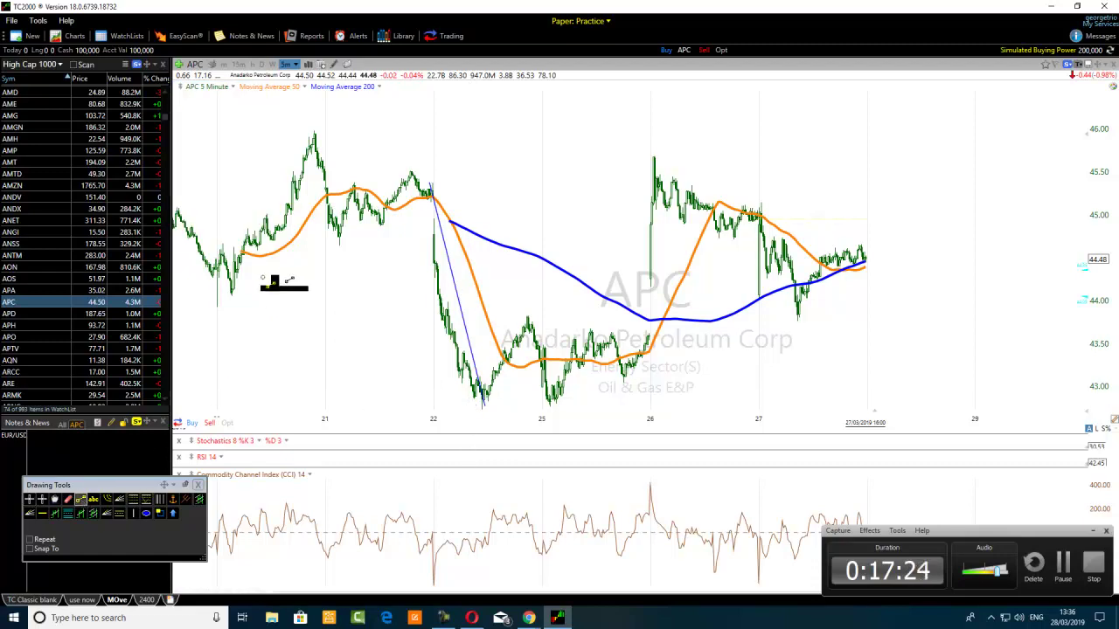
drag(235, 295, 334, 136)
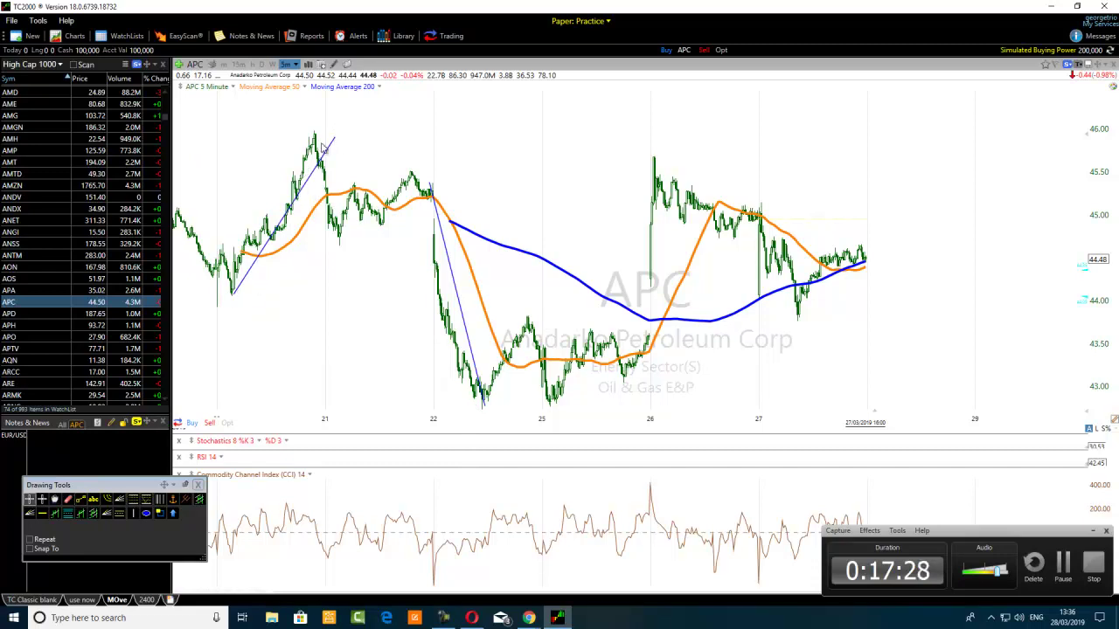